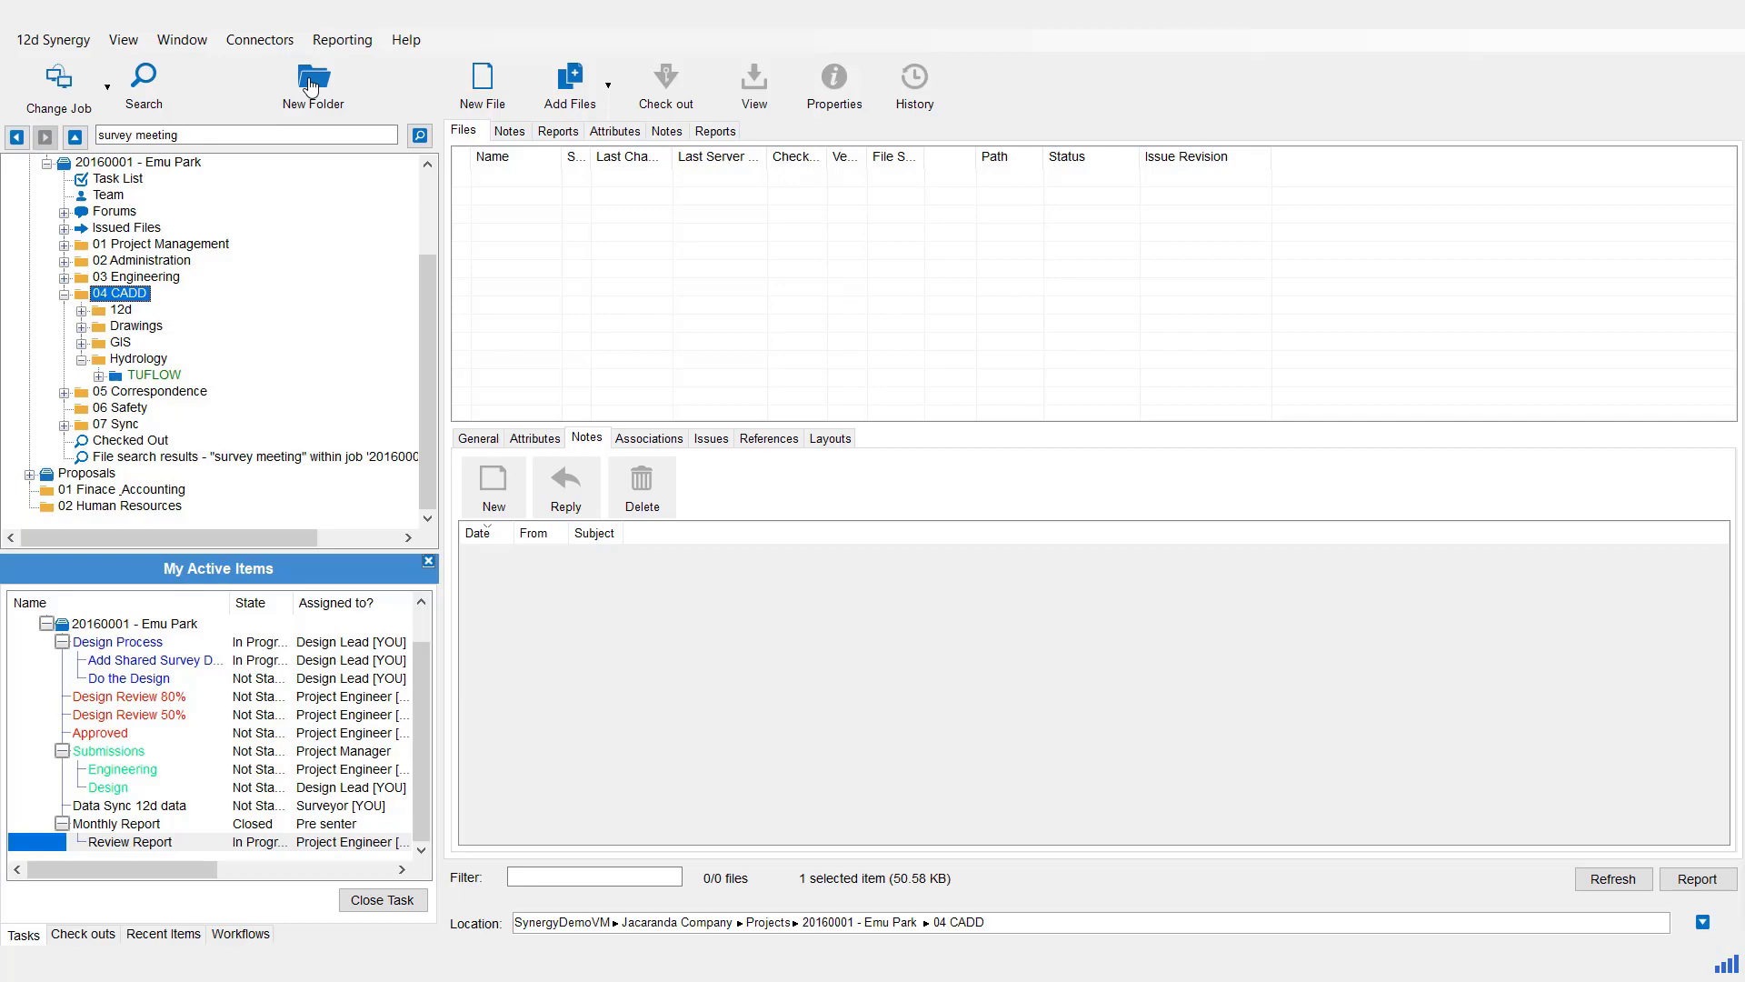
Create a new folder named 'Video' in 04 CADD with Managed folder? ticked.
{"action": "left_click", "coordinate": [313, 82]}
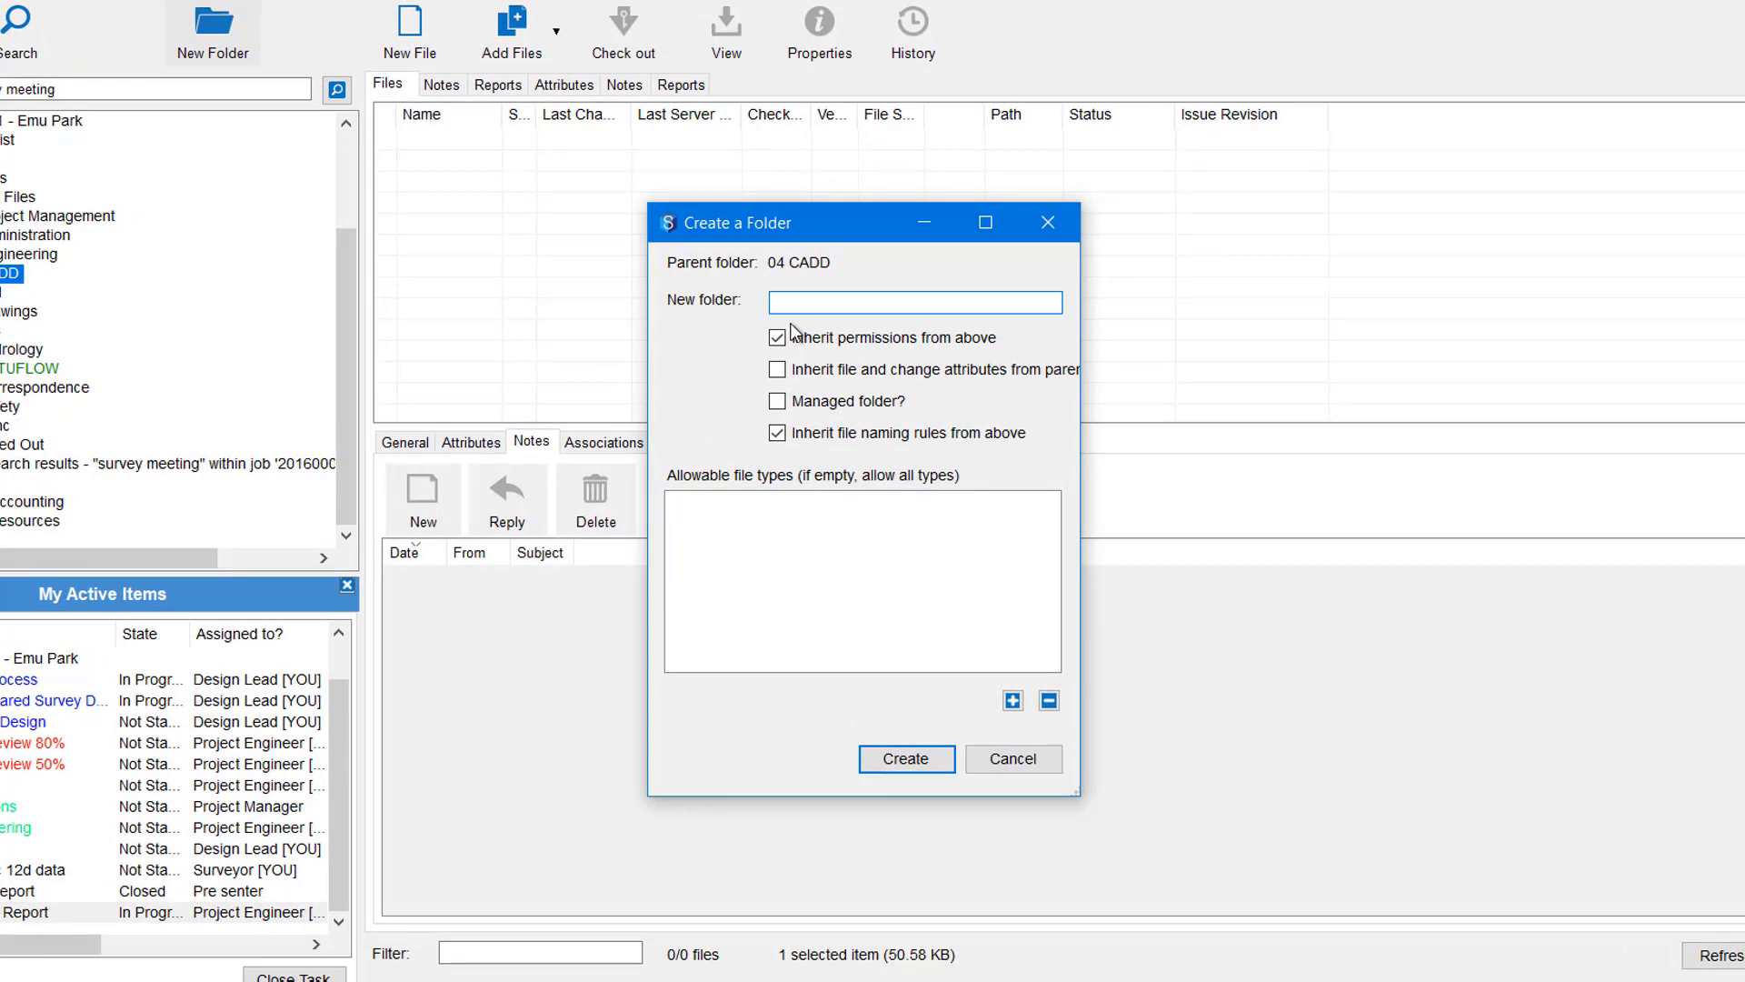
{"action": "type", "text": "Video"}
{"action": "left_click", "coordinate": [778, 406]}
{"action": "left_click", "coordinate": [923, 760]}
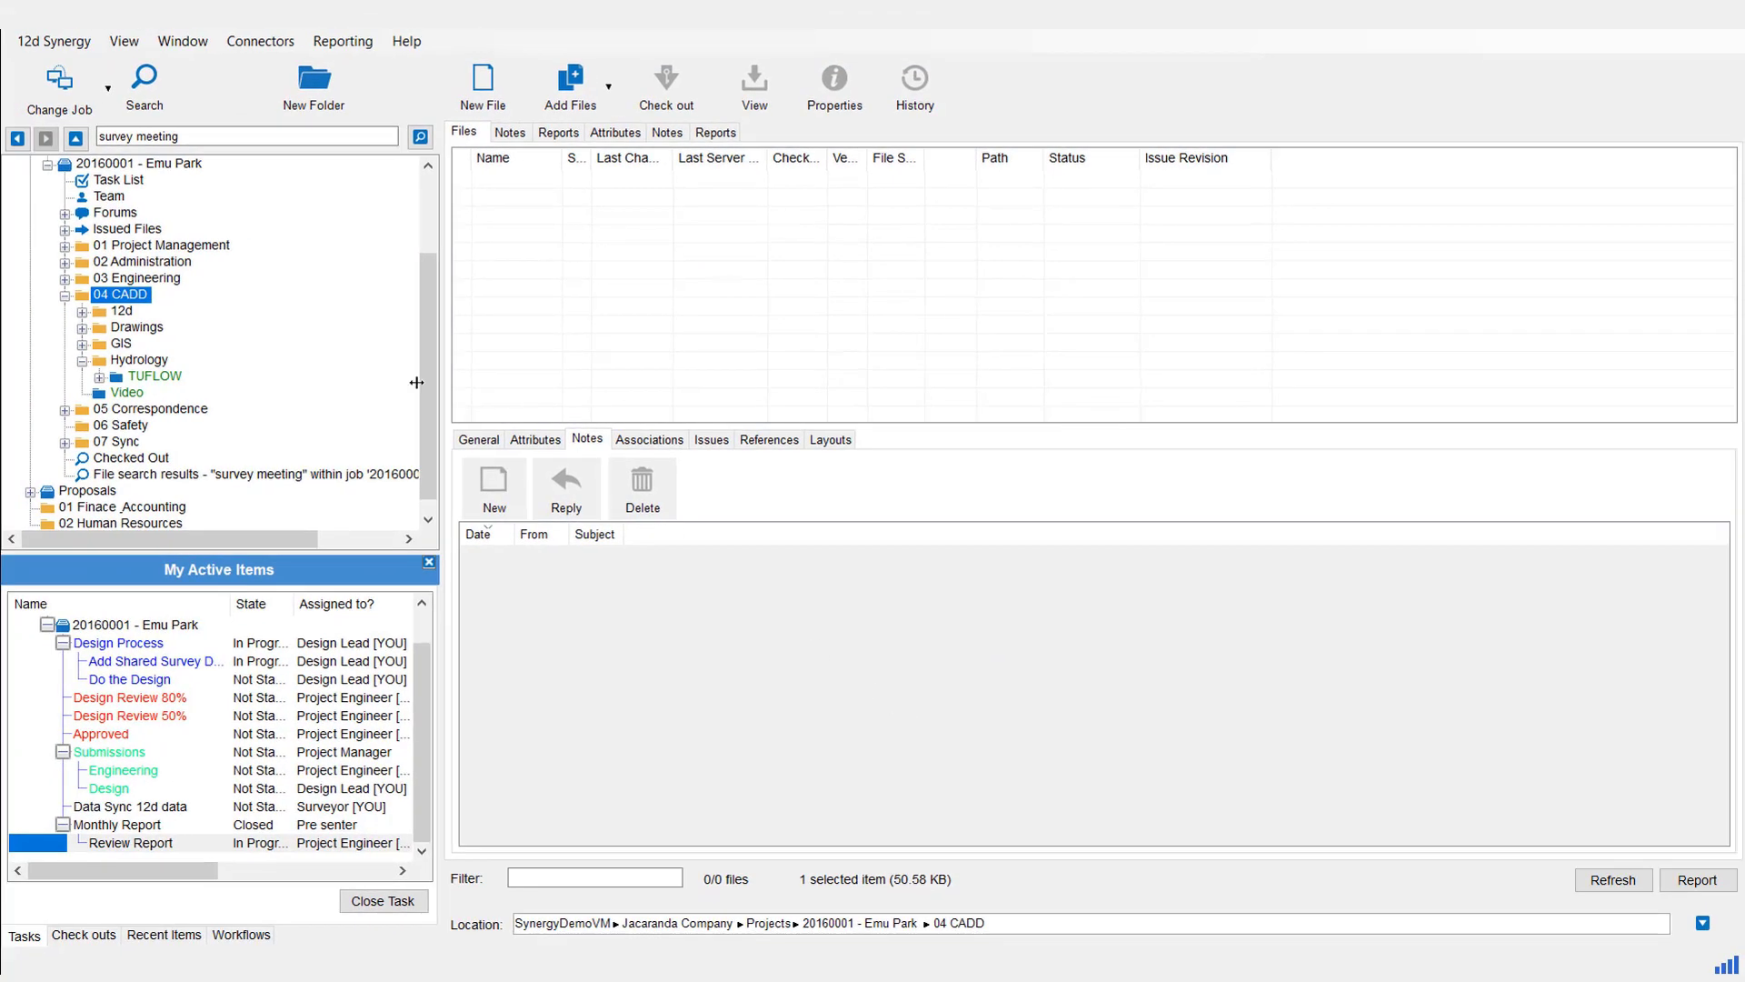
Check out the Video folder, then bring up its context menu.
{"action": "left_click", "coordinate": [124, 396]}
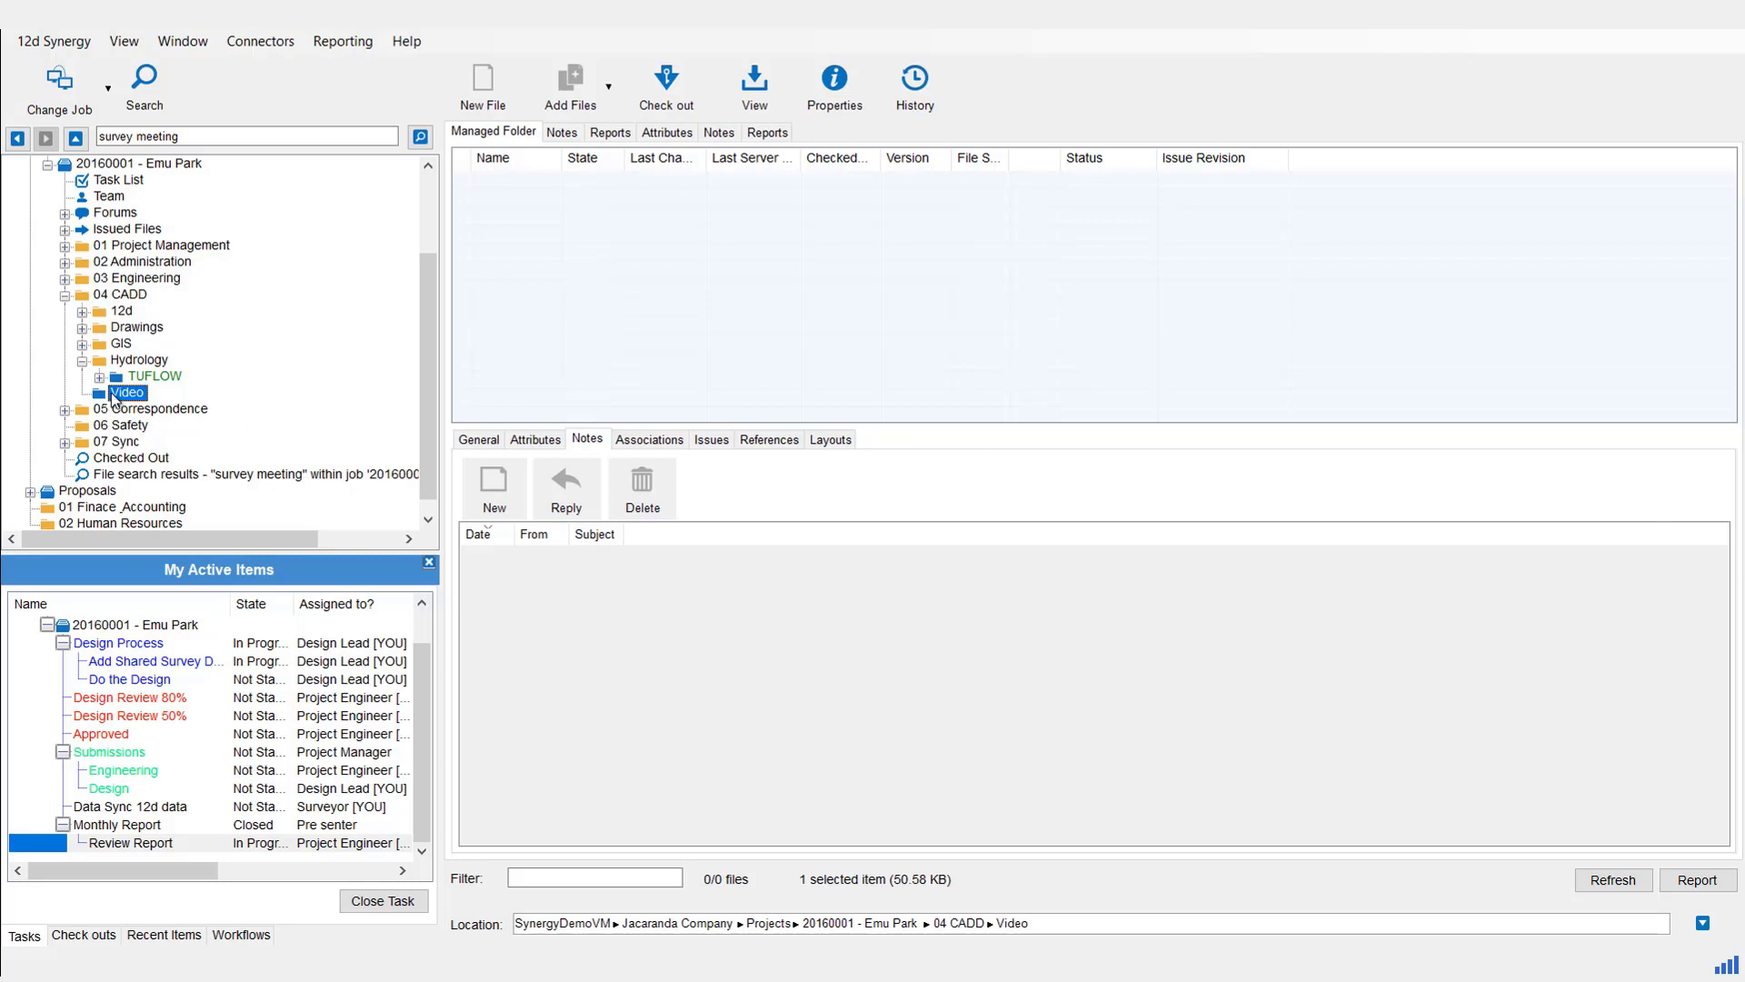
{"action": "left_click", "coordinate": [671, 82]}
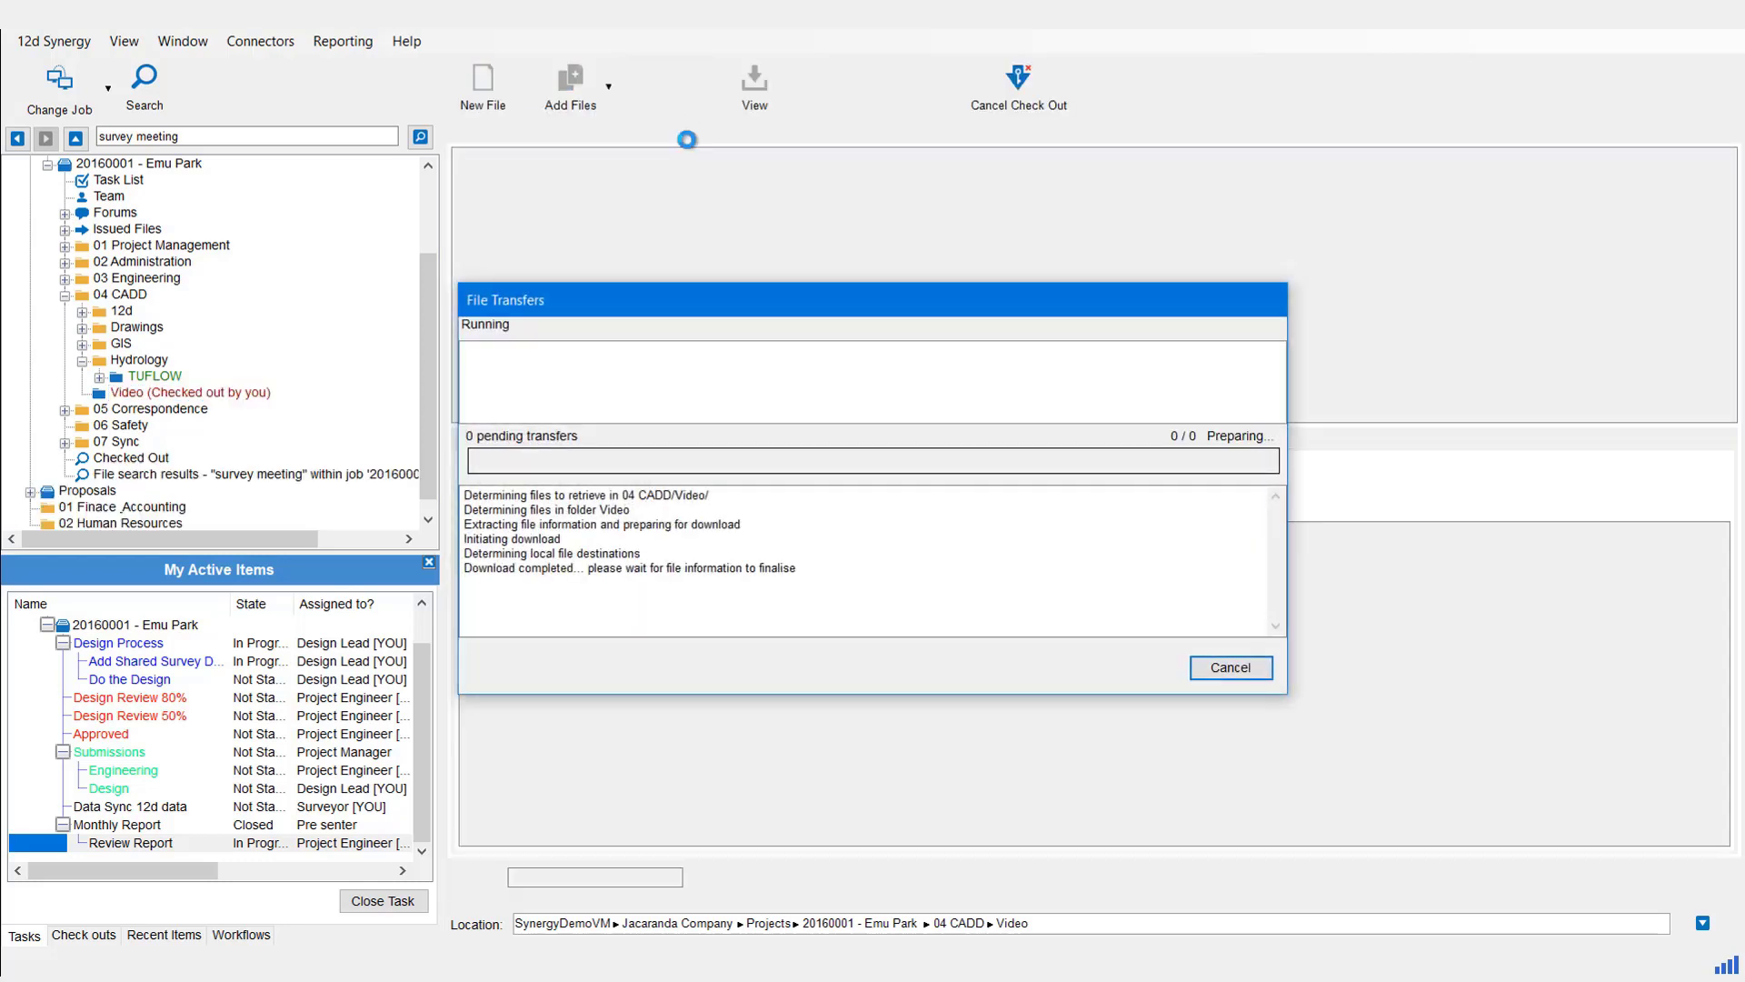
{"action": "left_click", "coordinate": [161, 377]}
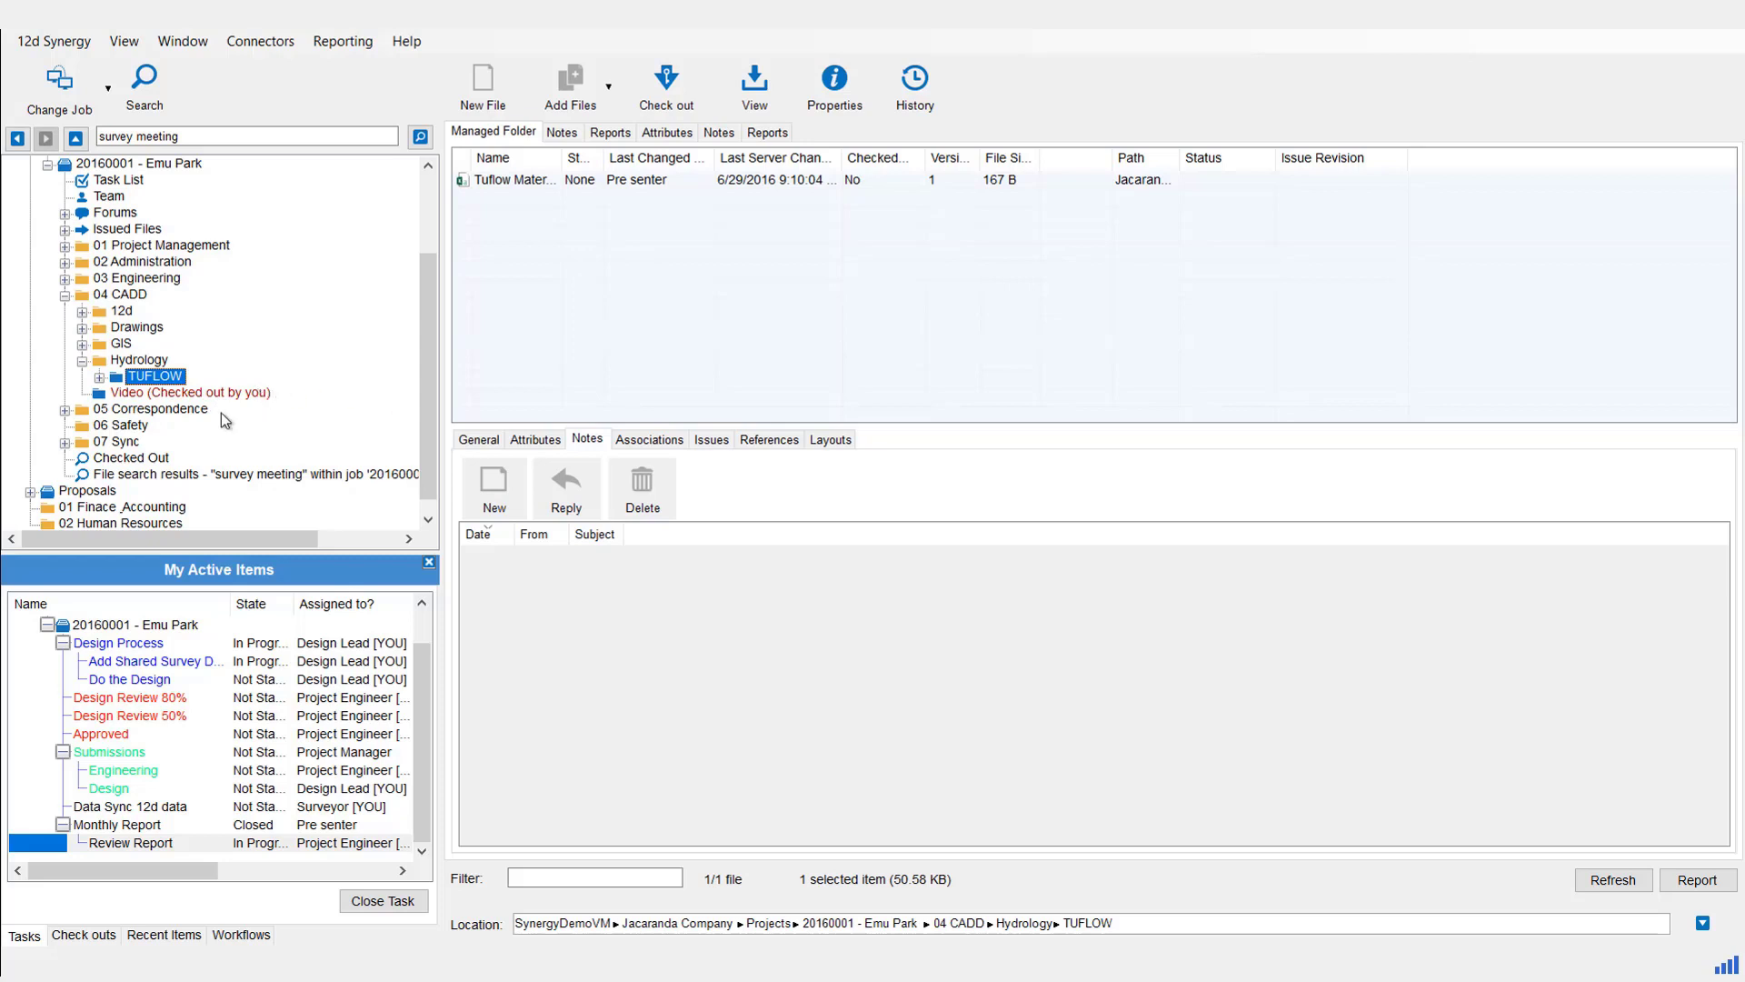
{"action": "left_click", "coordinate": [177, 395]}
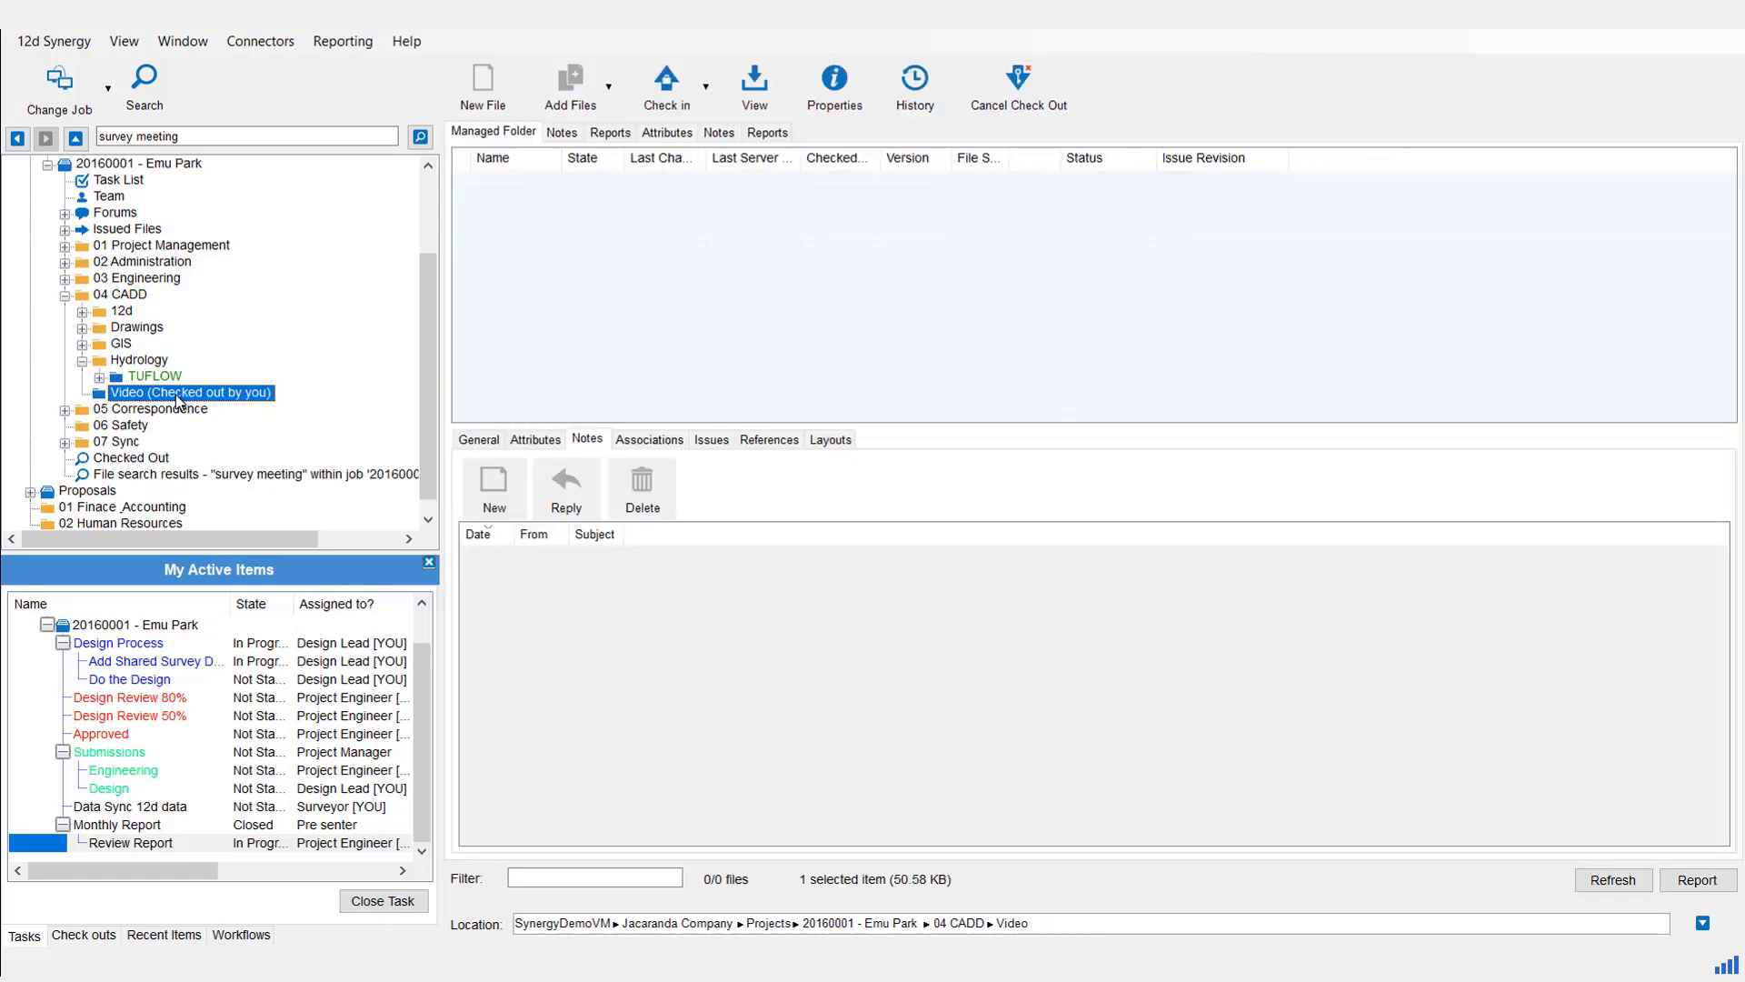
{"action": "right_click", "coordinate": [177, 400]}
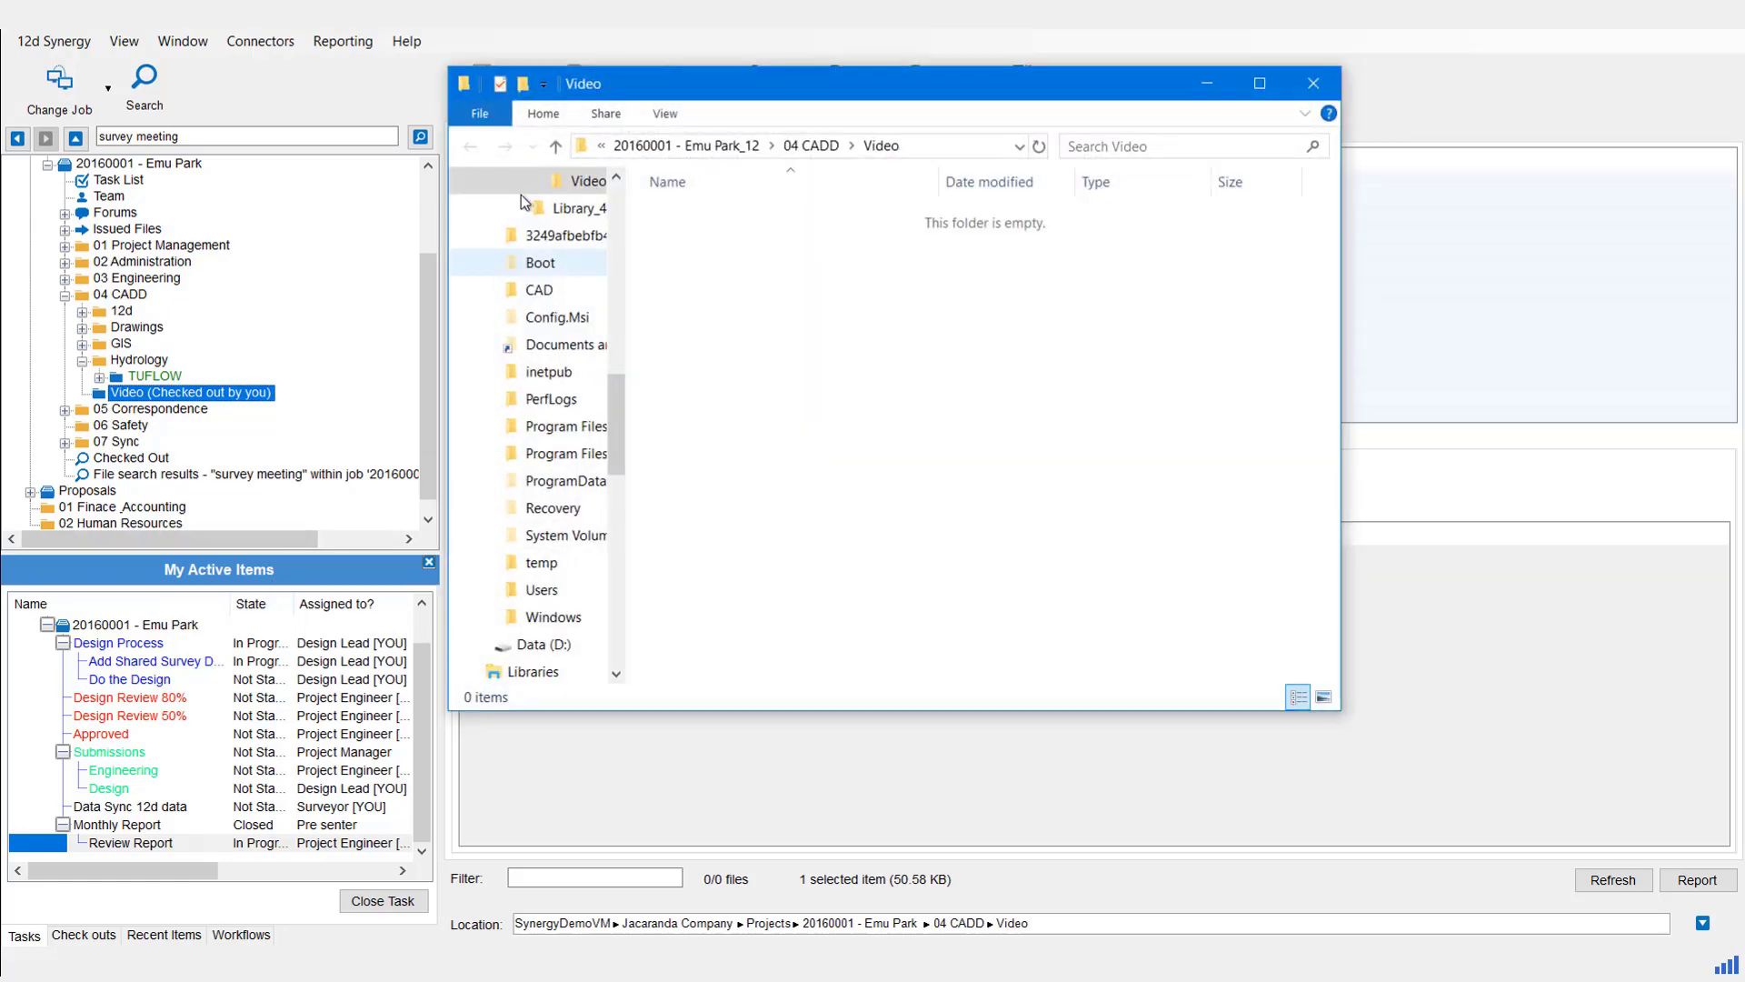
Arrange the Explorer windows side by side and bring the source Managed folder window forward.
{"action": "left_click_drag", "start_coordinate": [799, 94], "coordinate": [601, 90]}
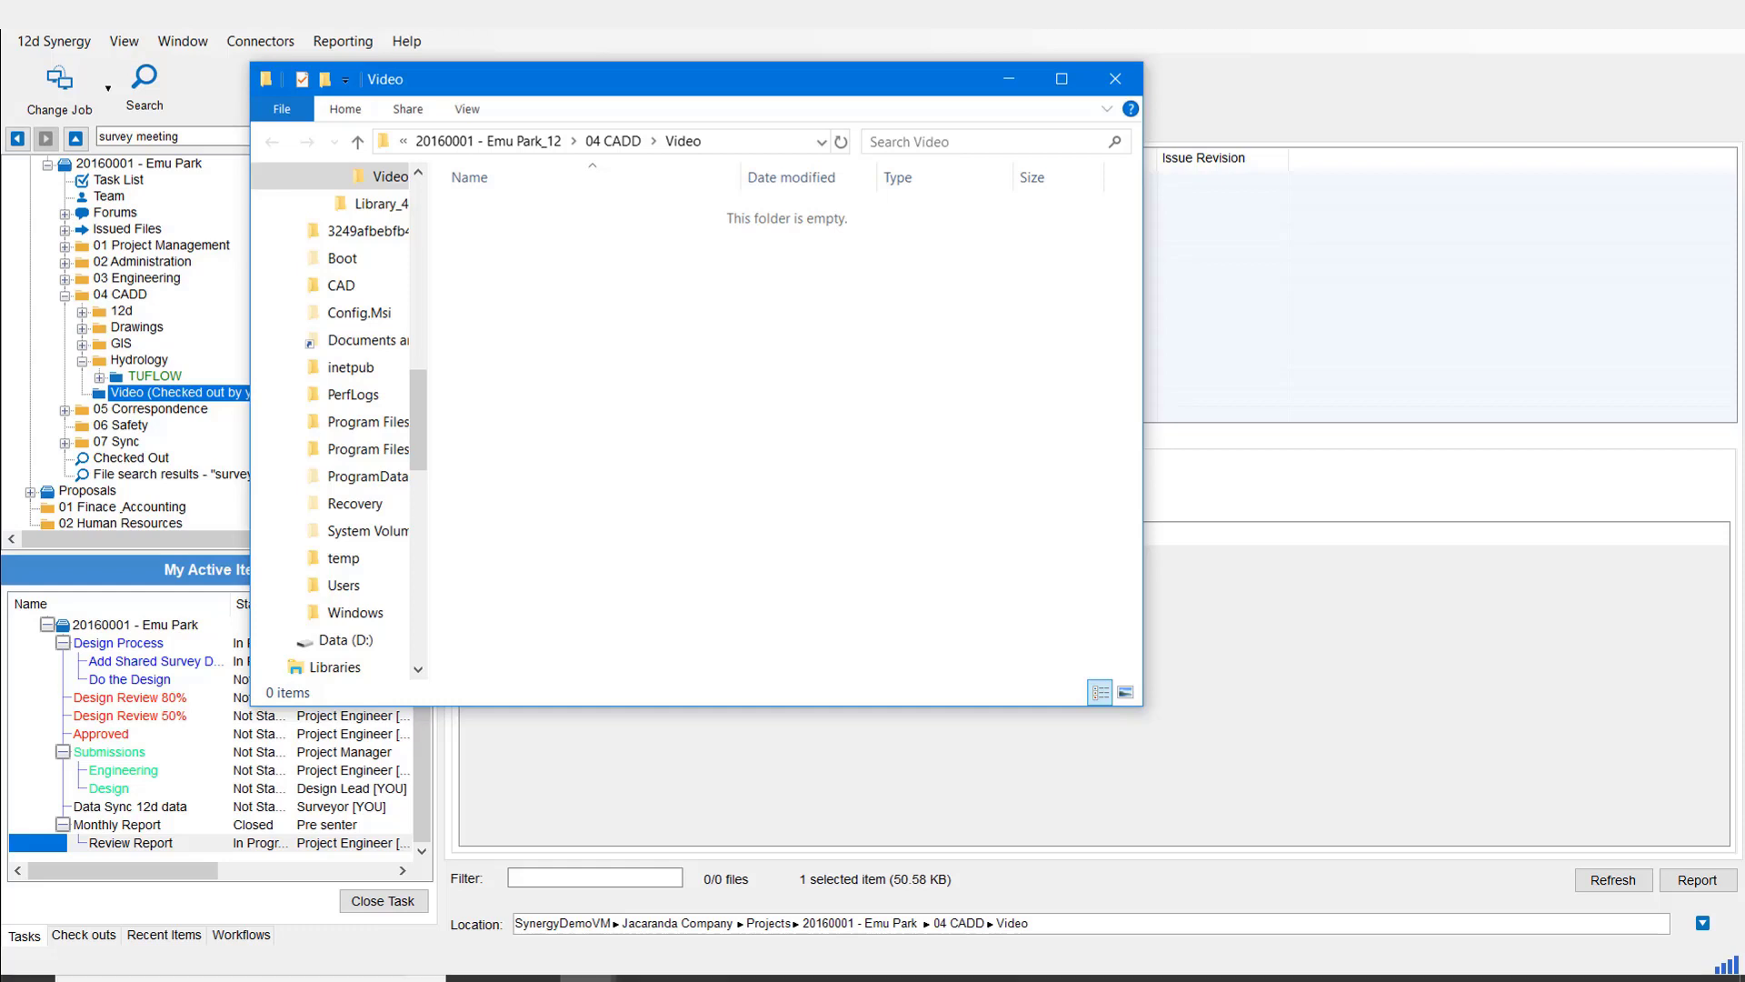
{"action": "mouse_move", "coordinate": [587, 960]}
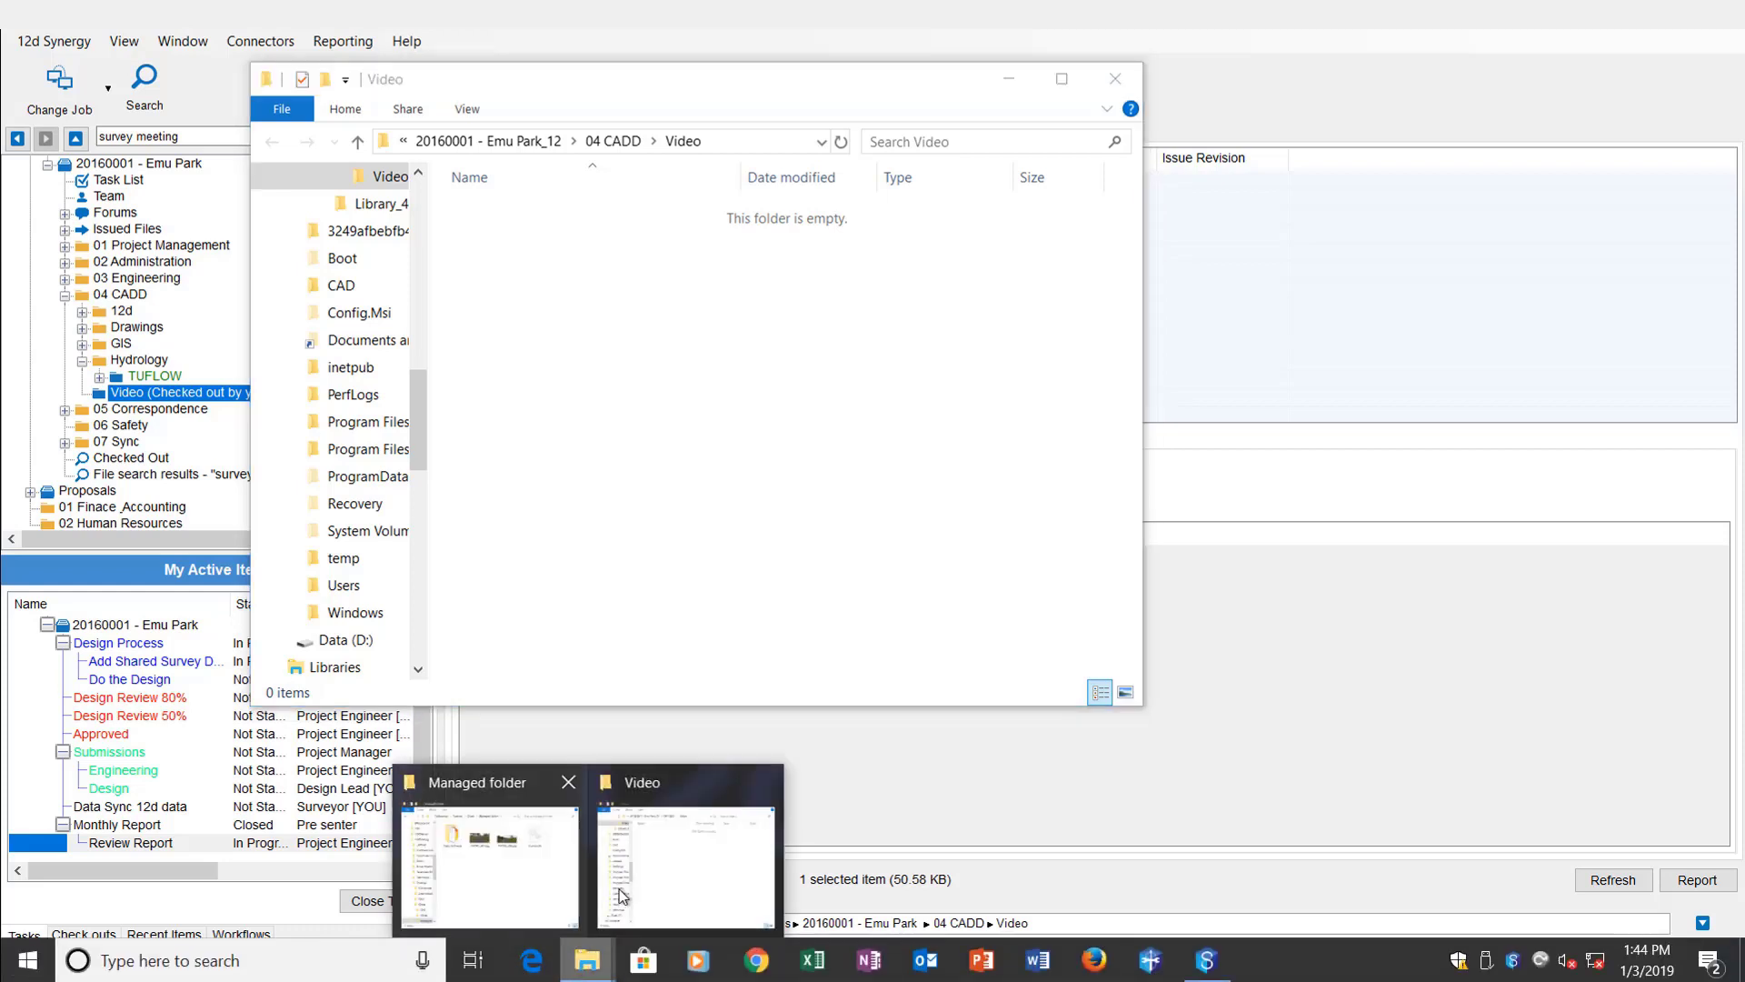
{"action": "left_click", "coordinate": [547, 865]}
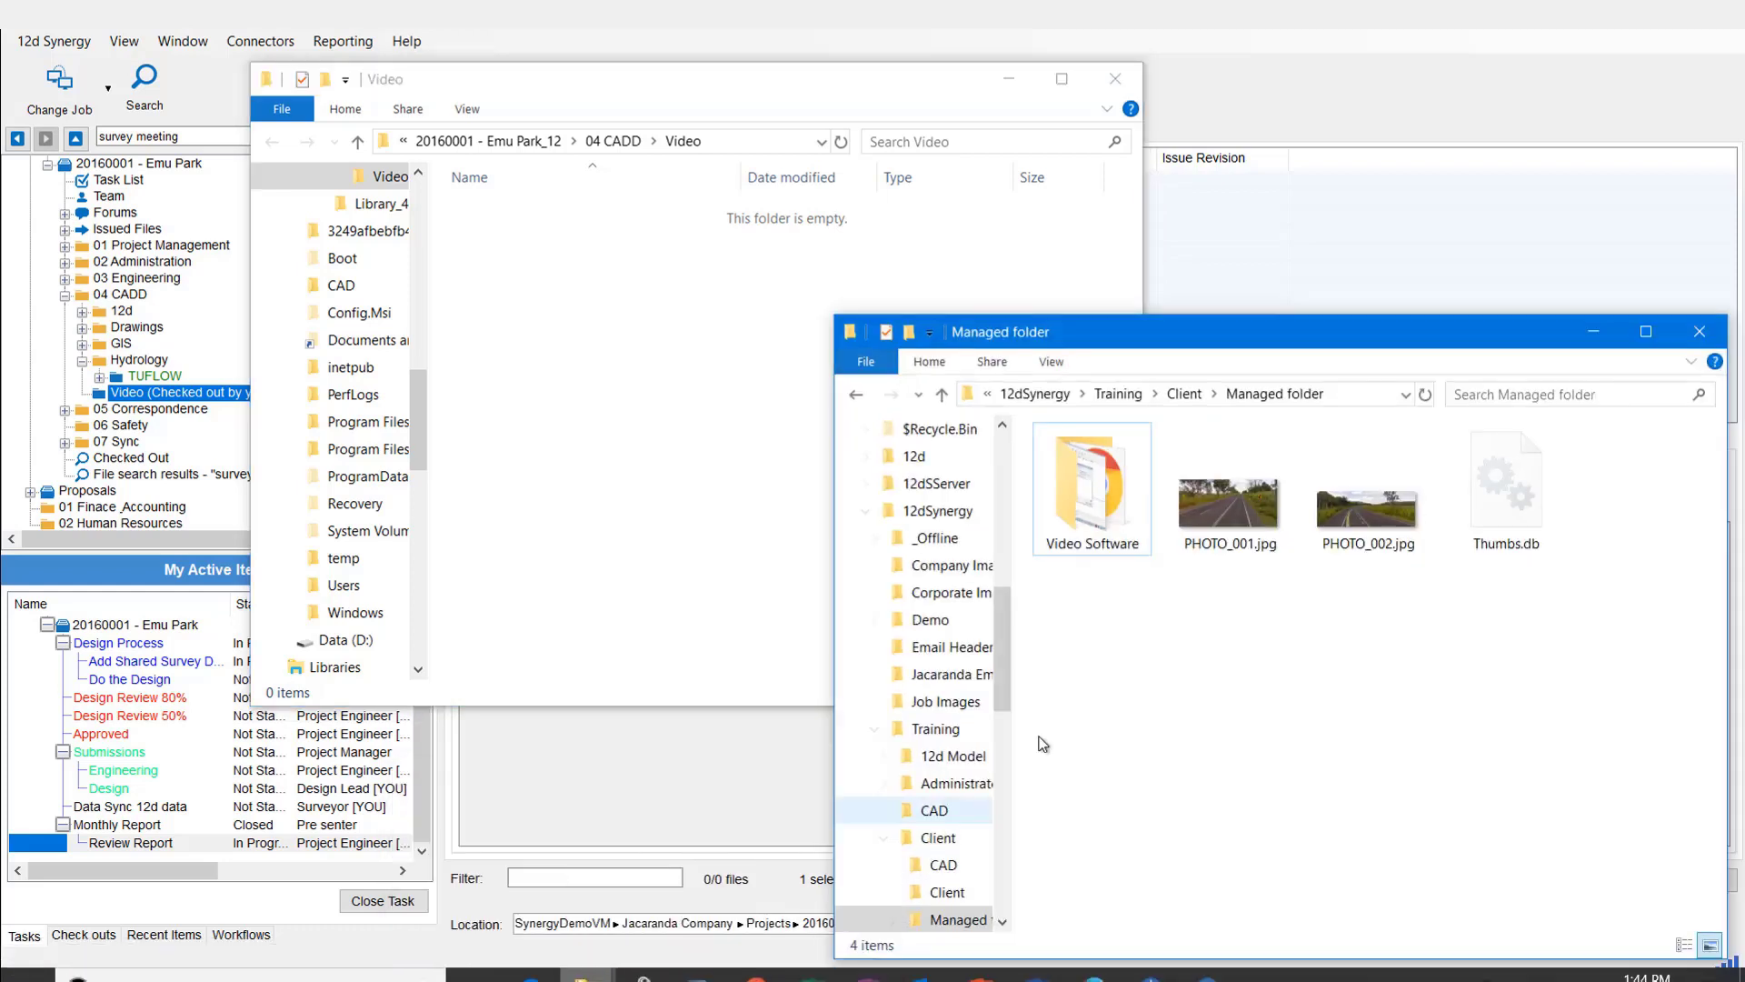
{"action": "double_click", "coordinate": [1065, 493]}
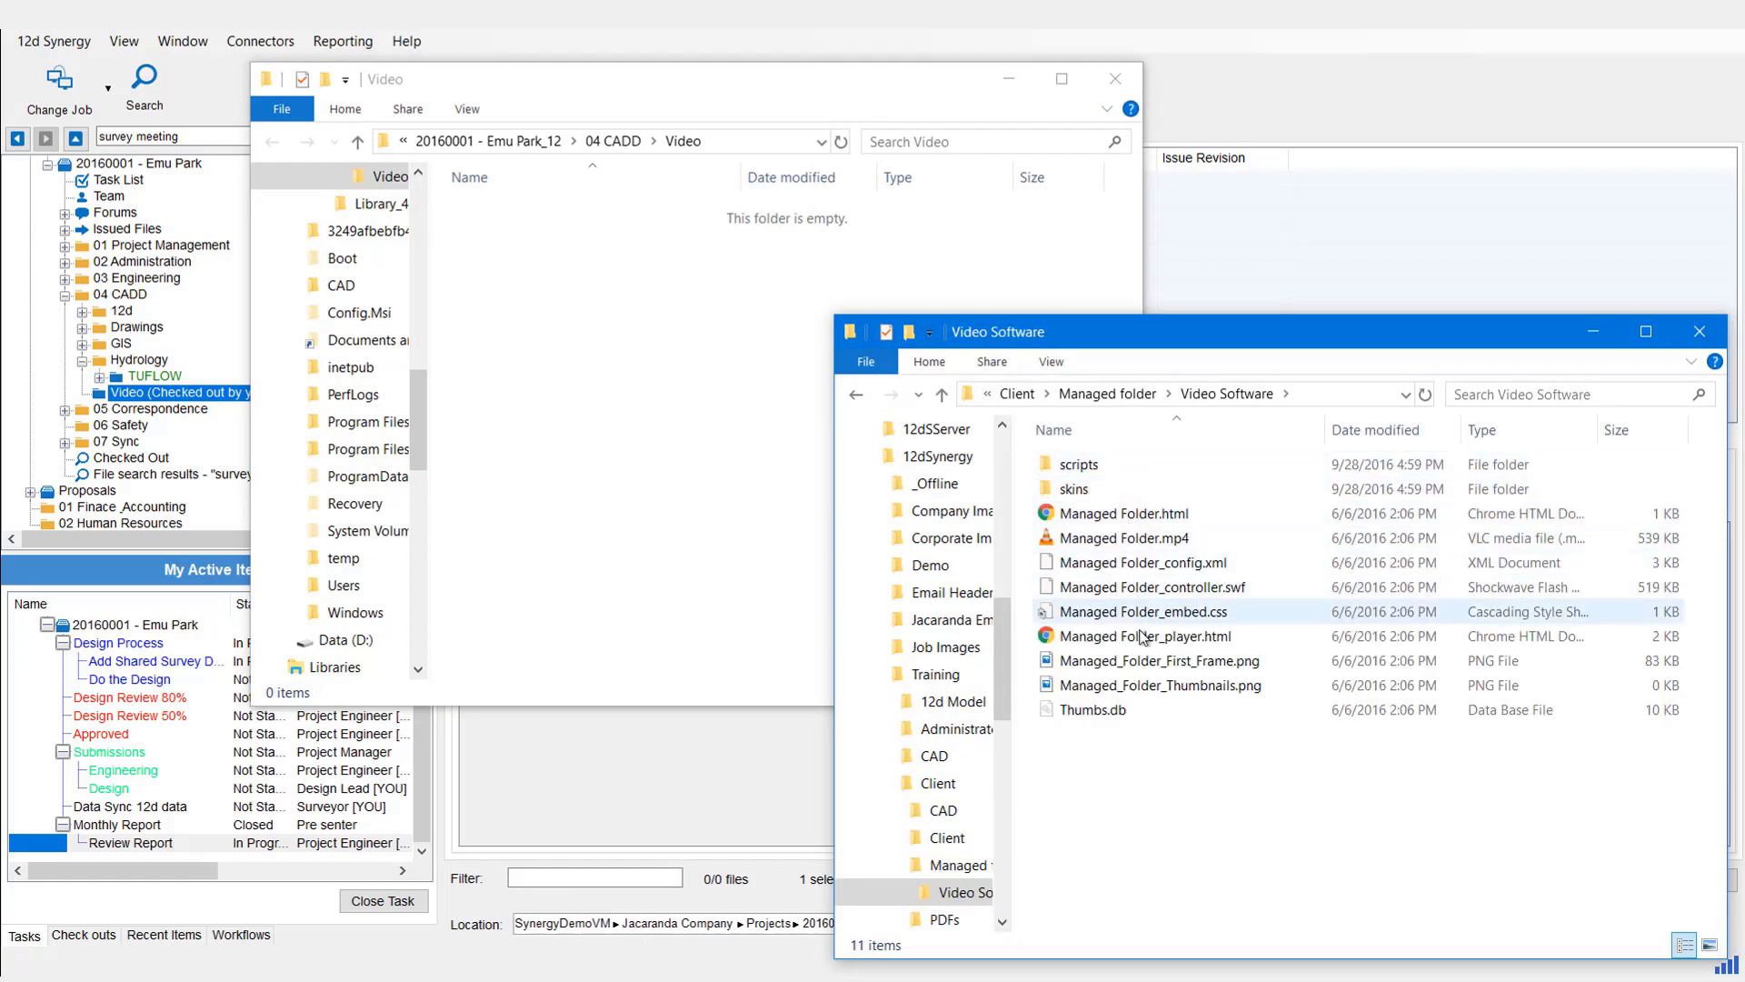
{"action": "left_click", "coordinate": [1107, 394]}
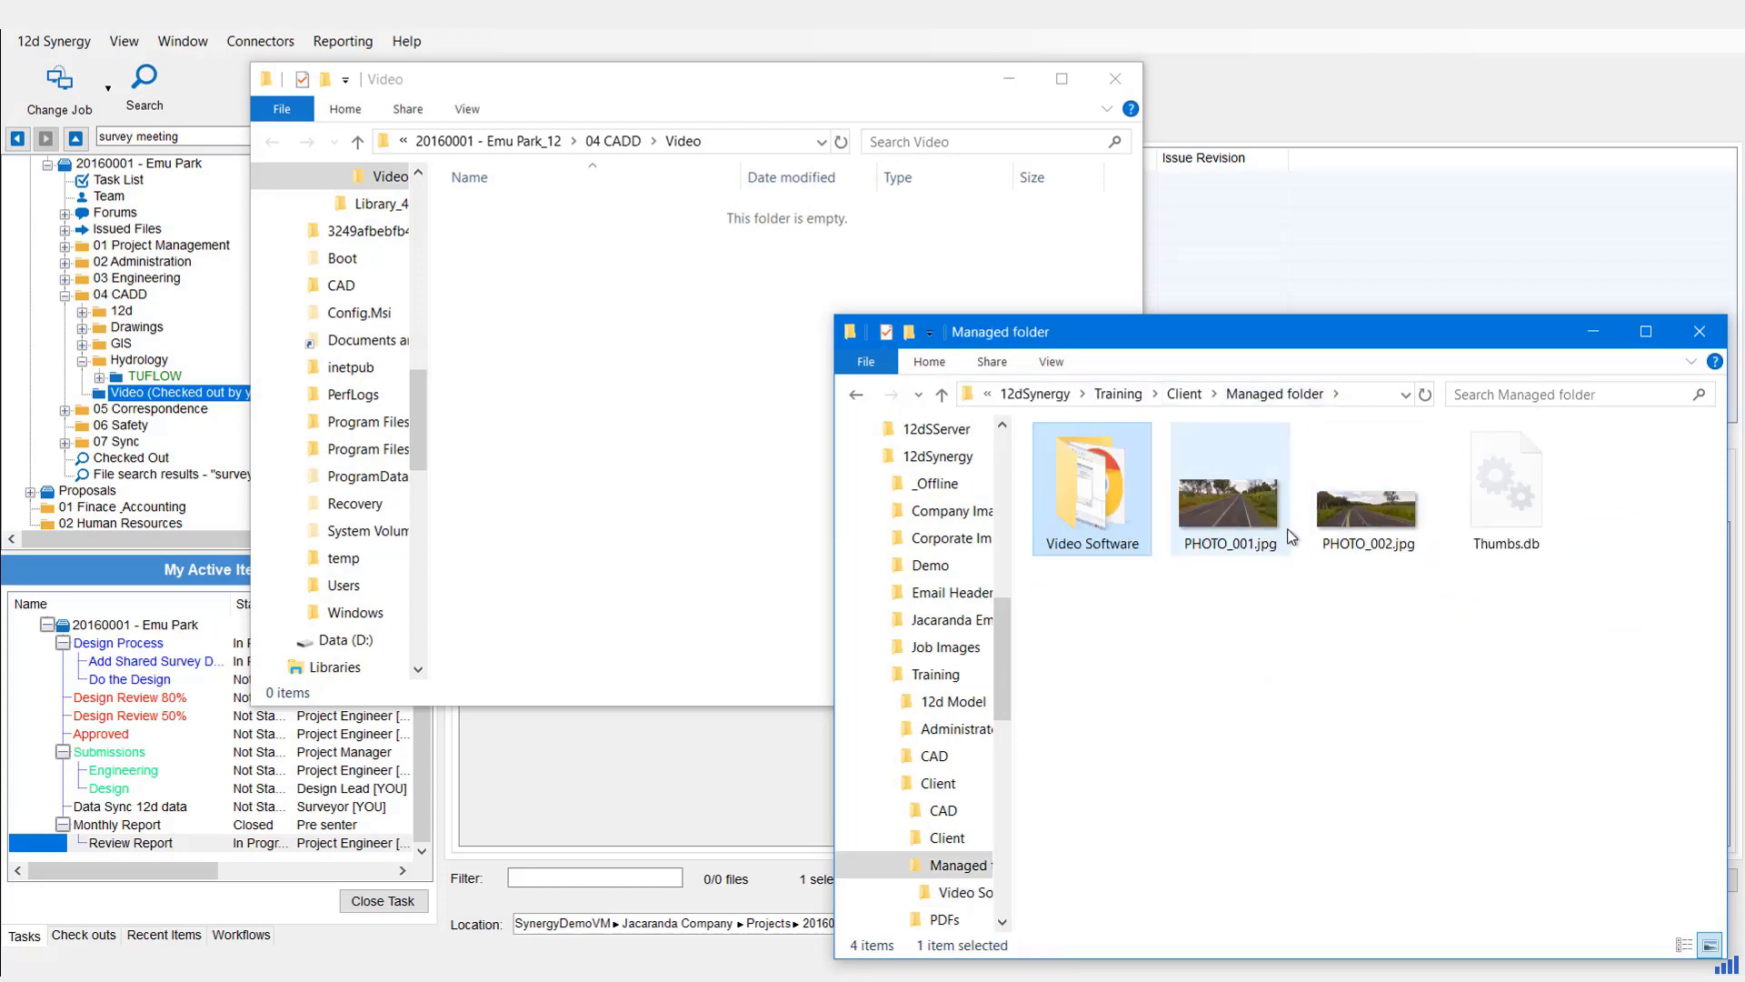
Copy Video Software, PHOTO_001.jpg and PHOTO_002.jpg into the empty local Video folder.
{"action": "left_click_drag", "start_coordinate": [1374, 607], "coordinate": [1120, 497]}
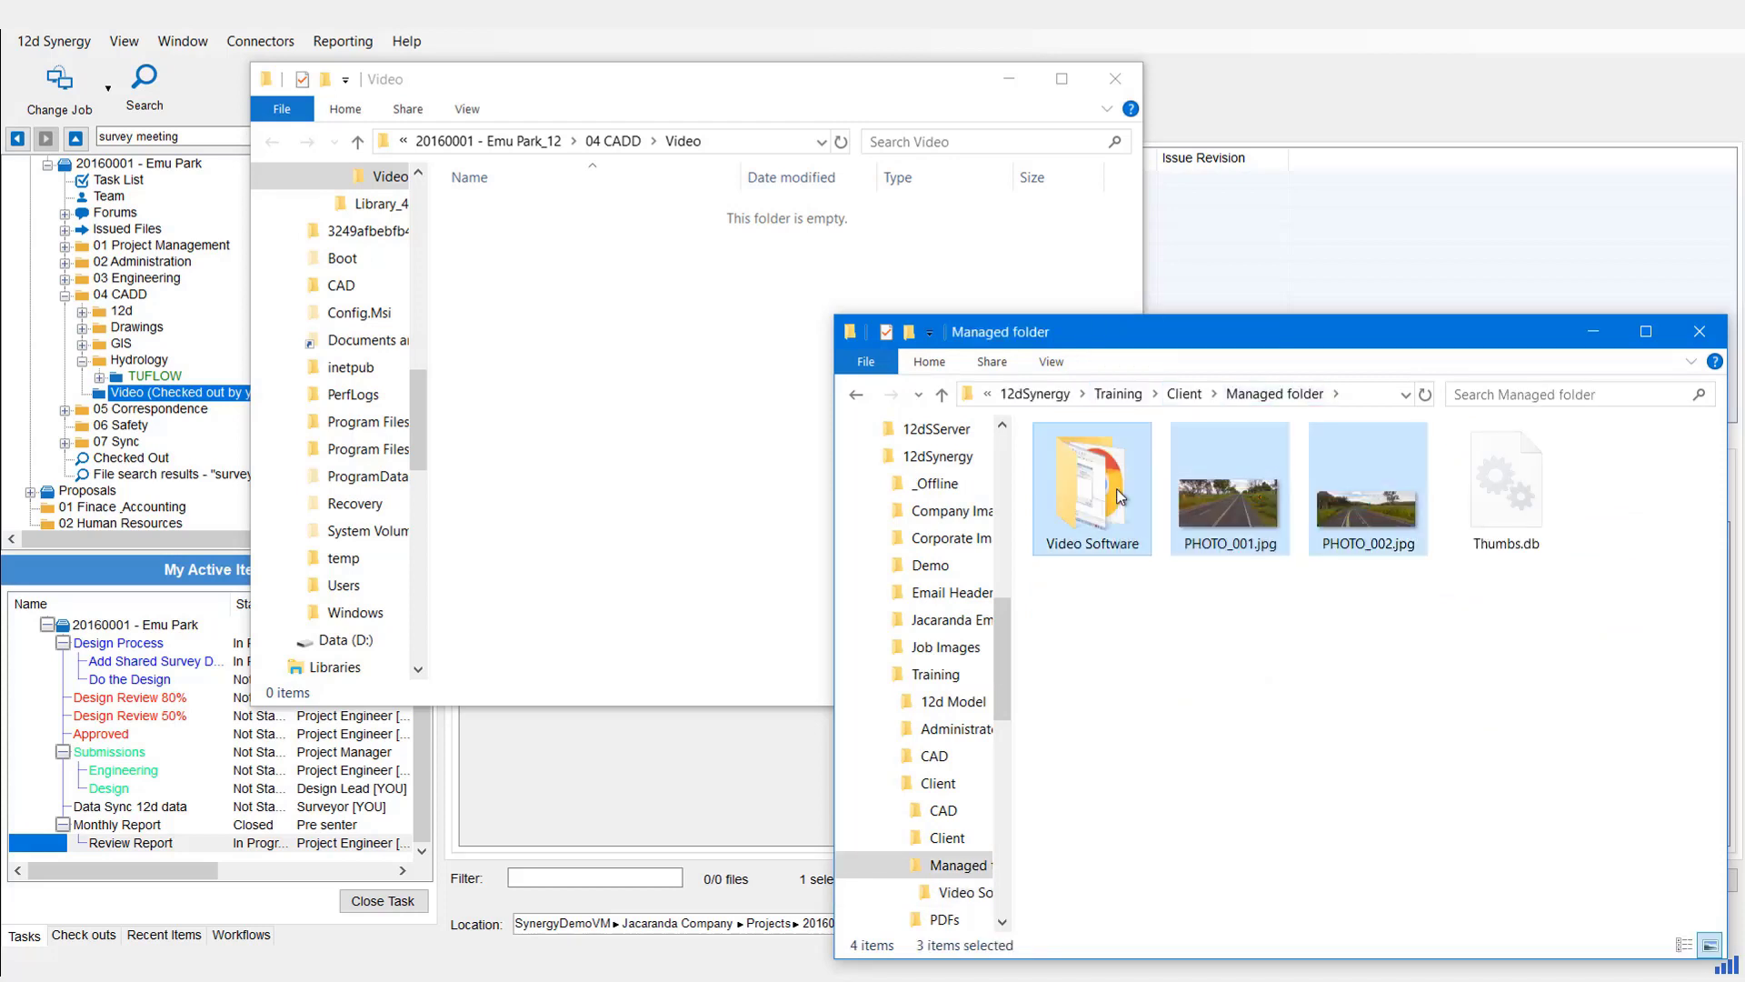
{"action": "right_click", "coordinate": [1120, 496]}
{"action": "left_click", "coordinate": [1168, 779]}
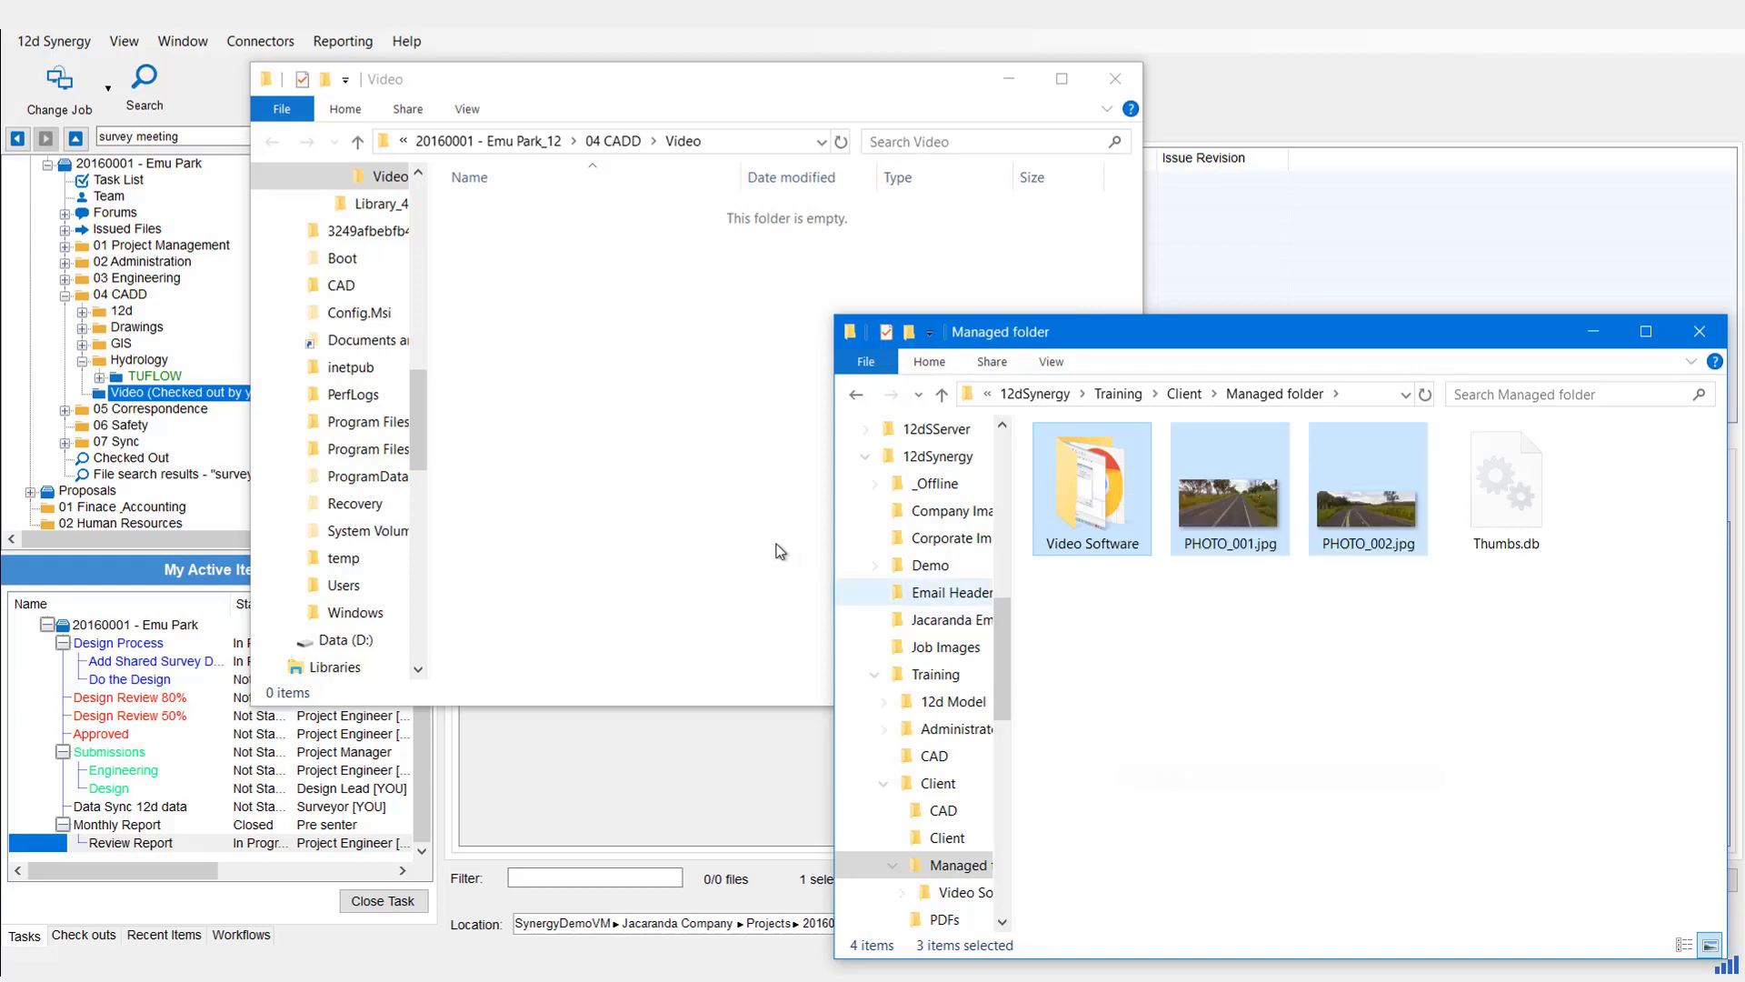
{"action": "left_click", "coordinate": [651, 429]}
{"action": "right_click", "coordinate": [652, 429]}
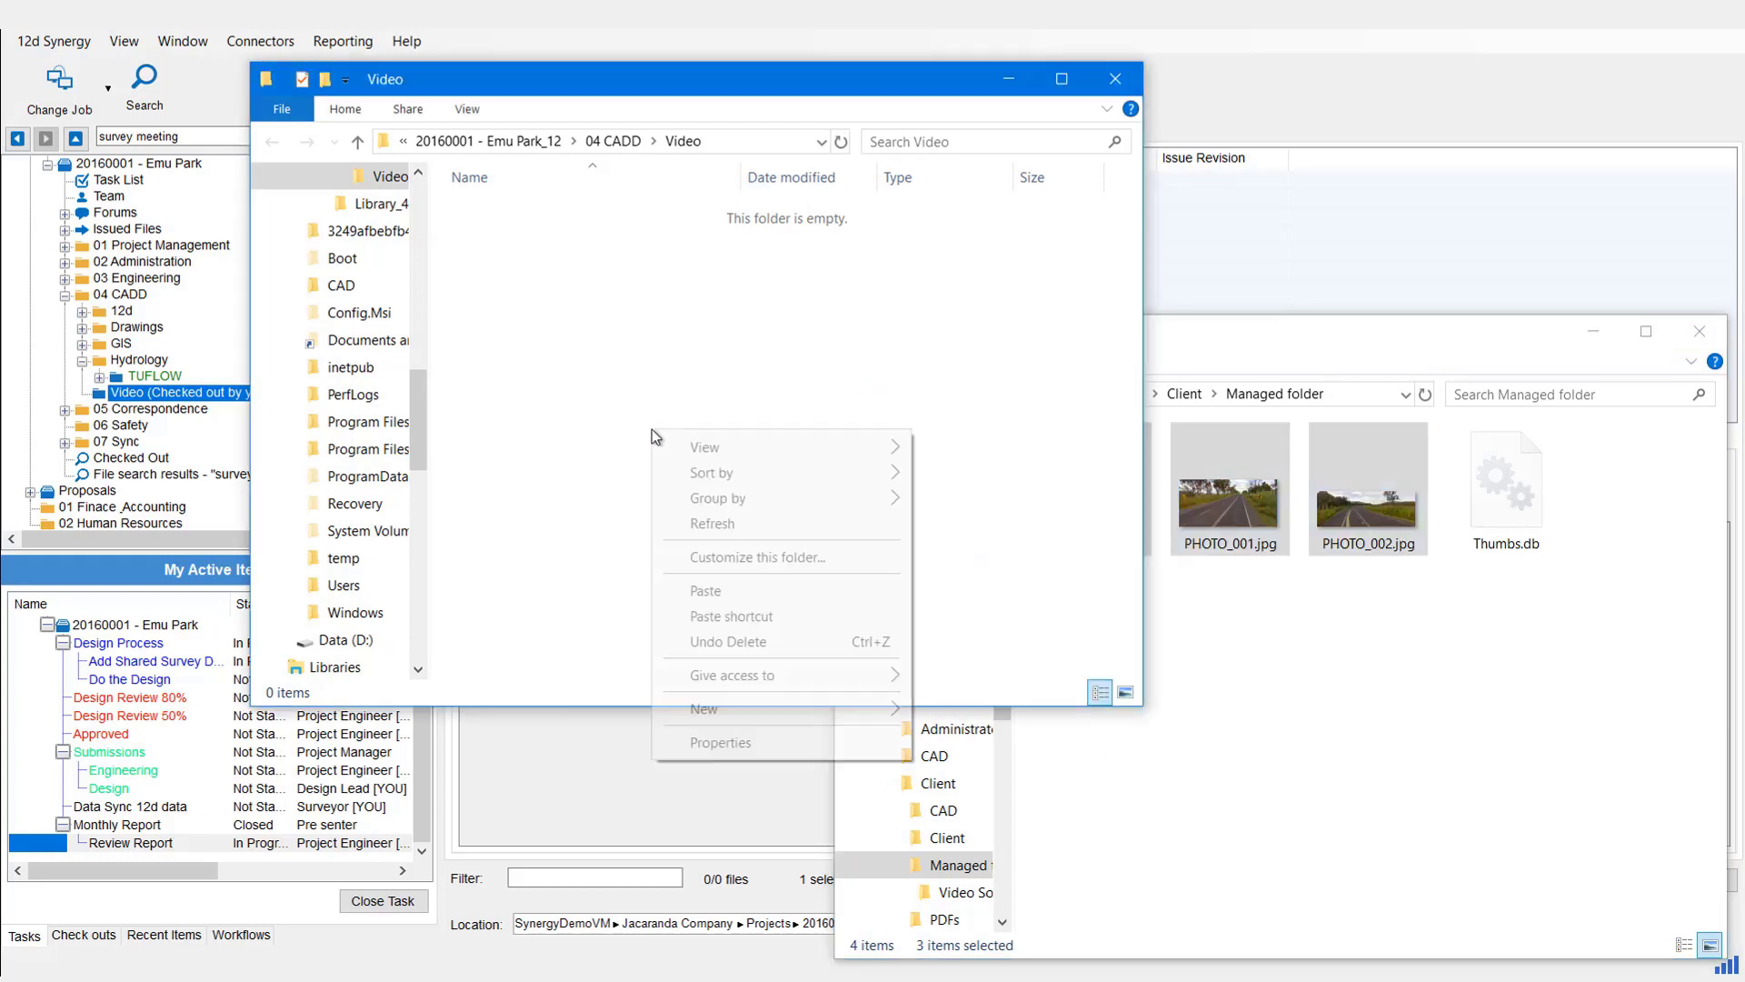
{"action": "left_click", "coordinate": [709, 593]}
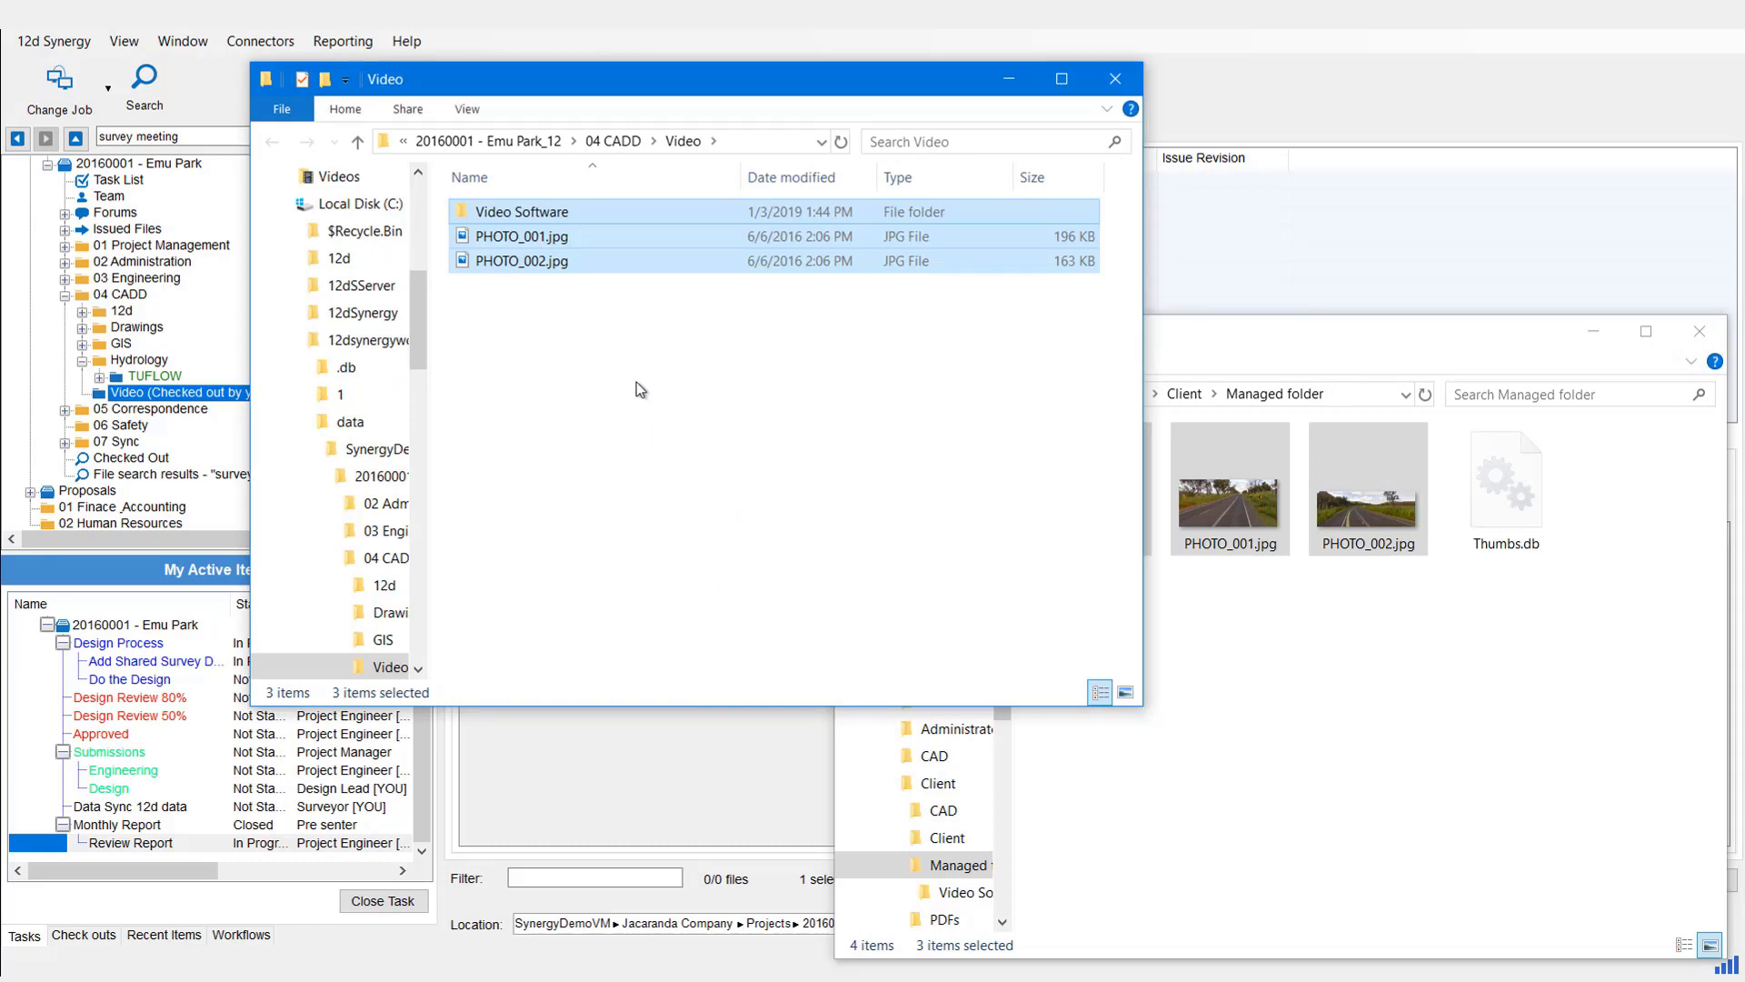
{"action": "left_click", "coordinate": [478, 215]}
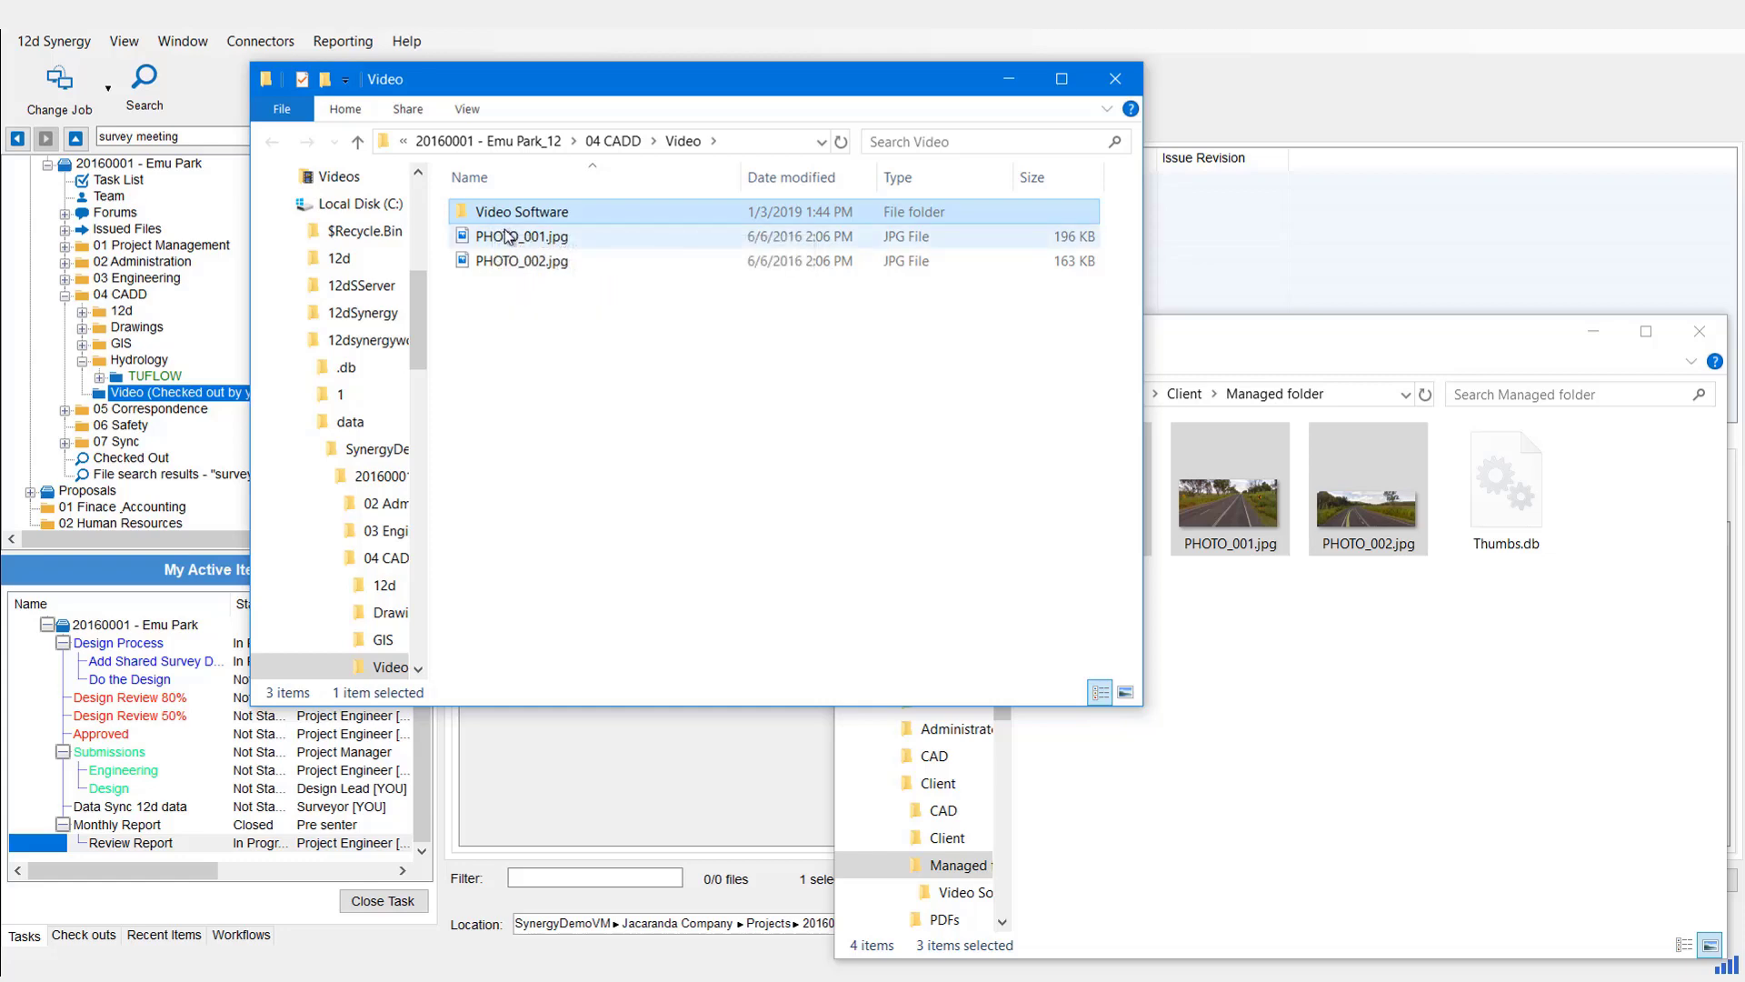
{"action": "left_click", "coordinate": [1010, 81]}
Check in the Video folder with the comment 'New video and extra photos added'.
{"action": "left_click", "coordinate": [1592, 331]}
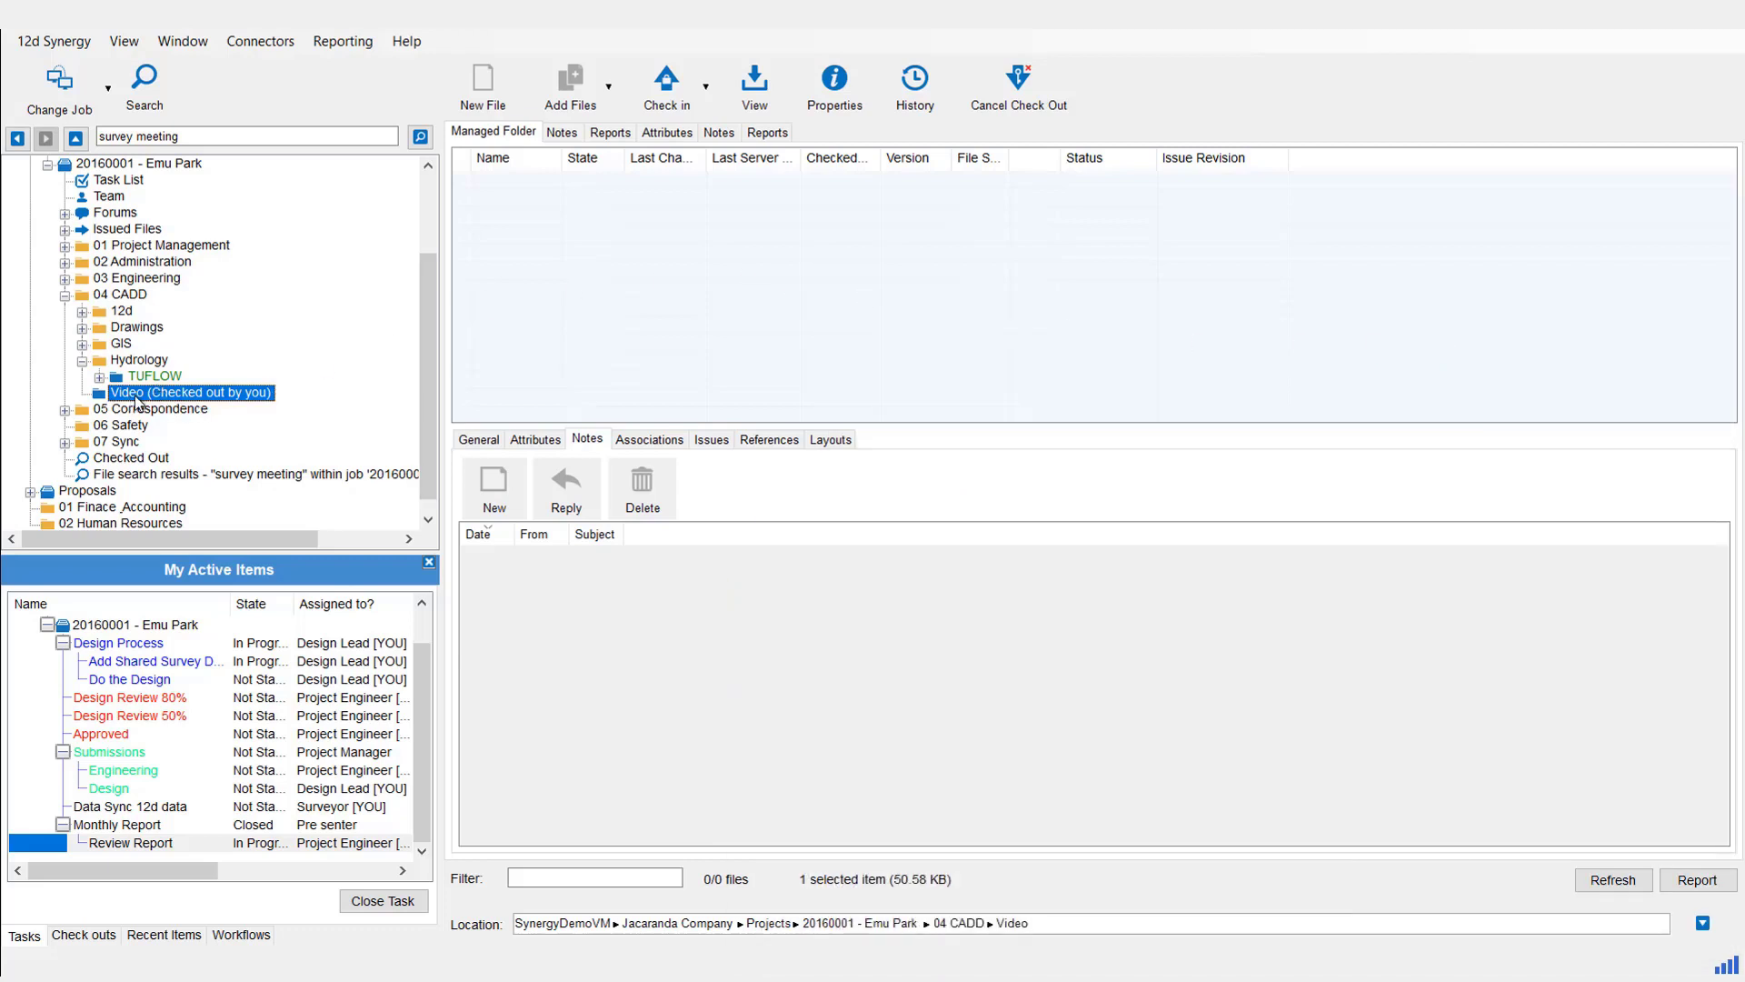
{"action": "left_click", "coordinate": [674, 97]}
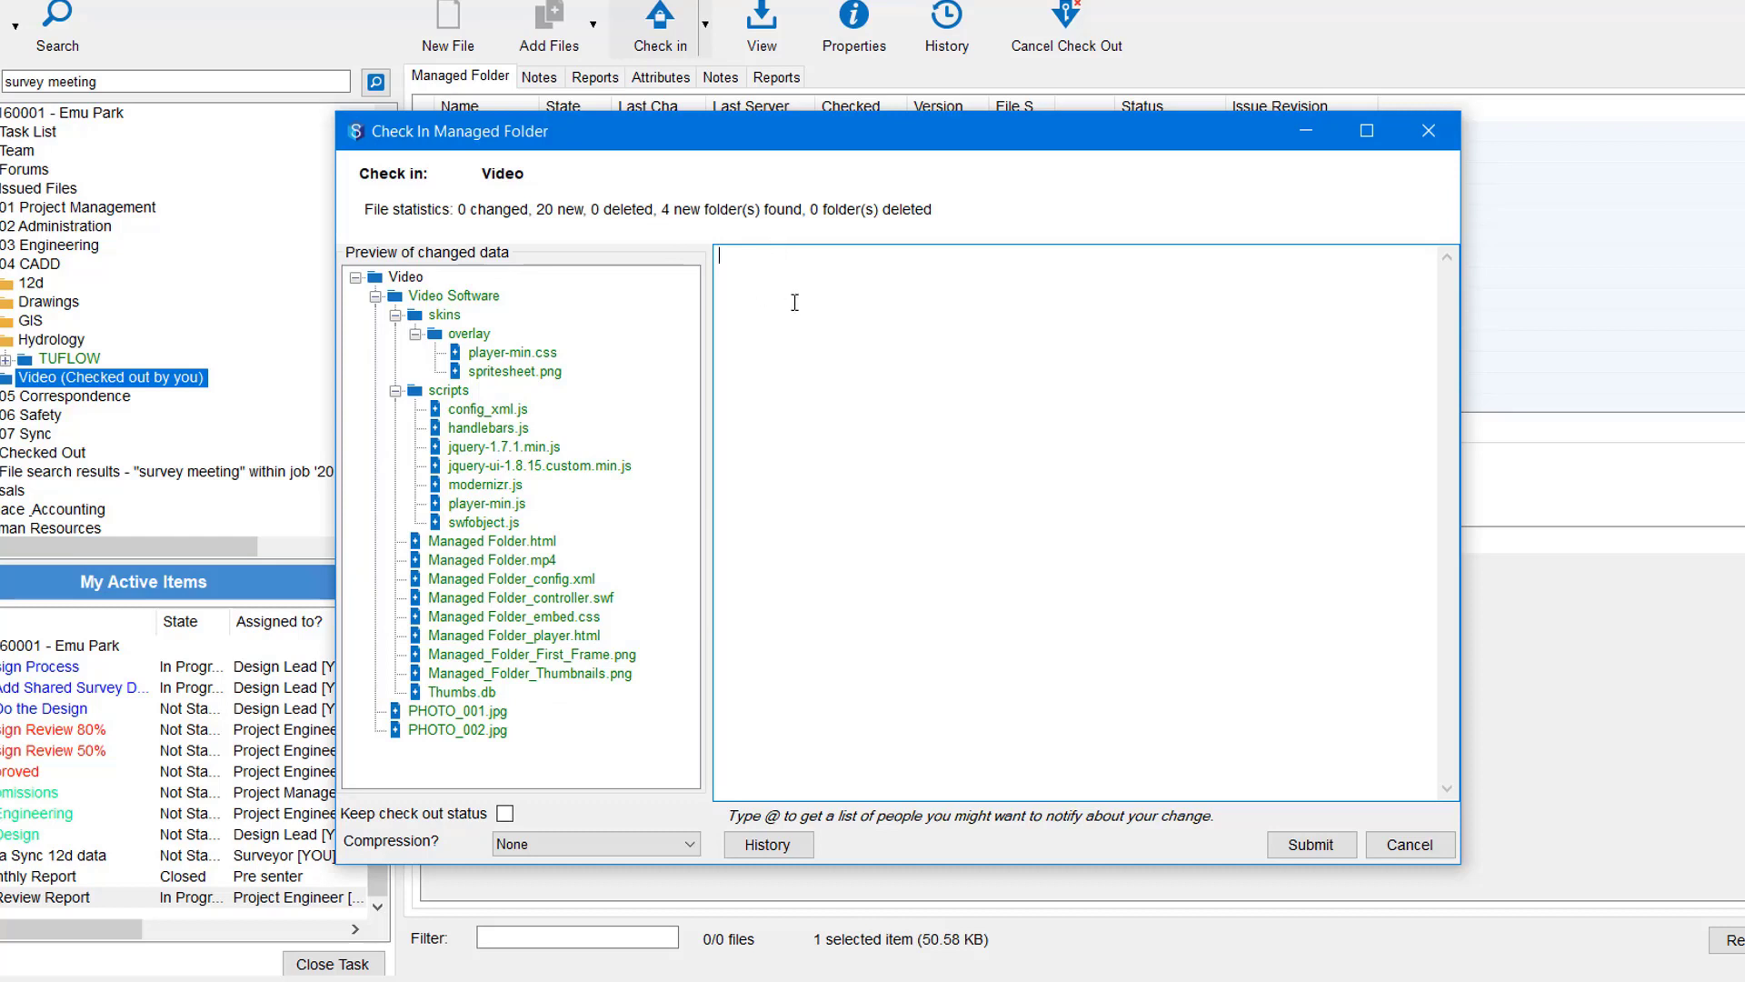
{"action": "type", "text": "New video and extra photos"}
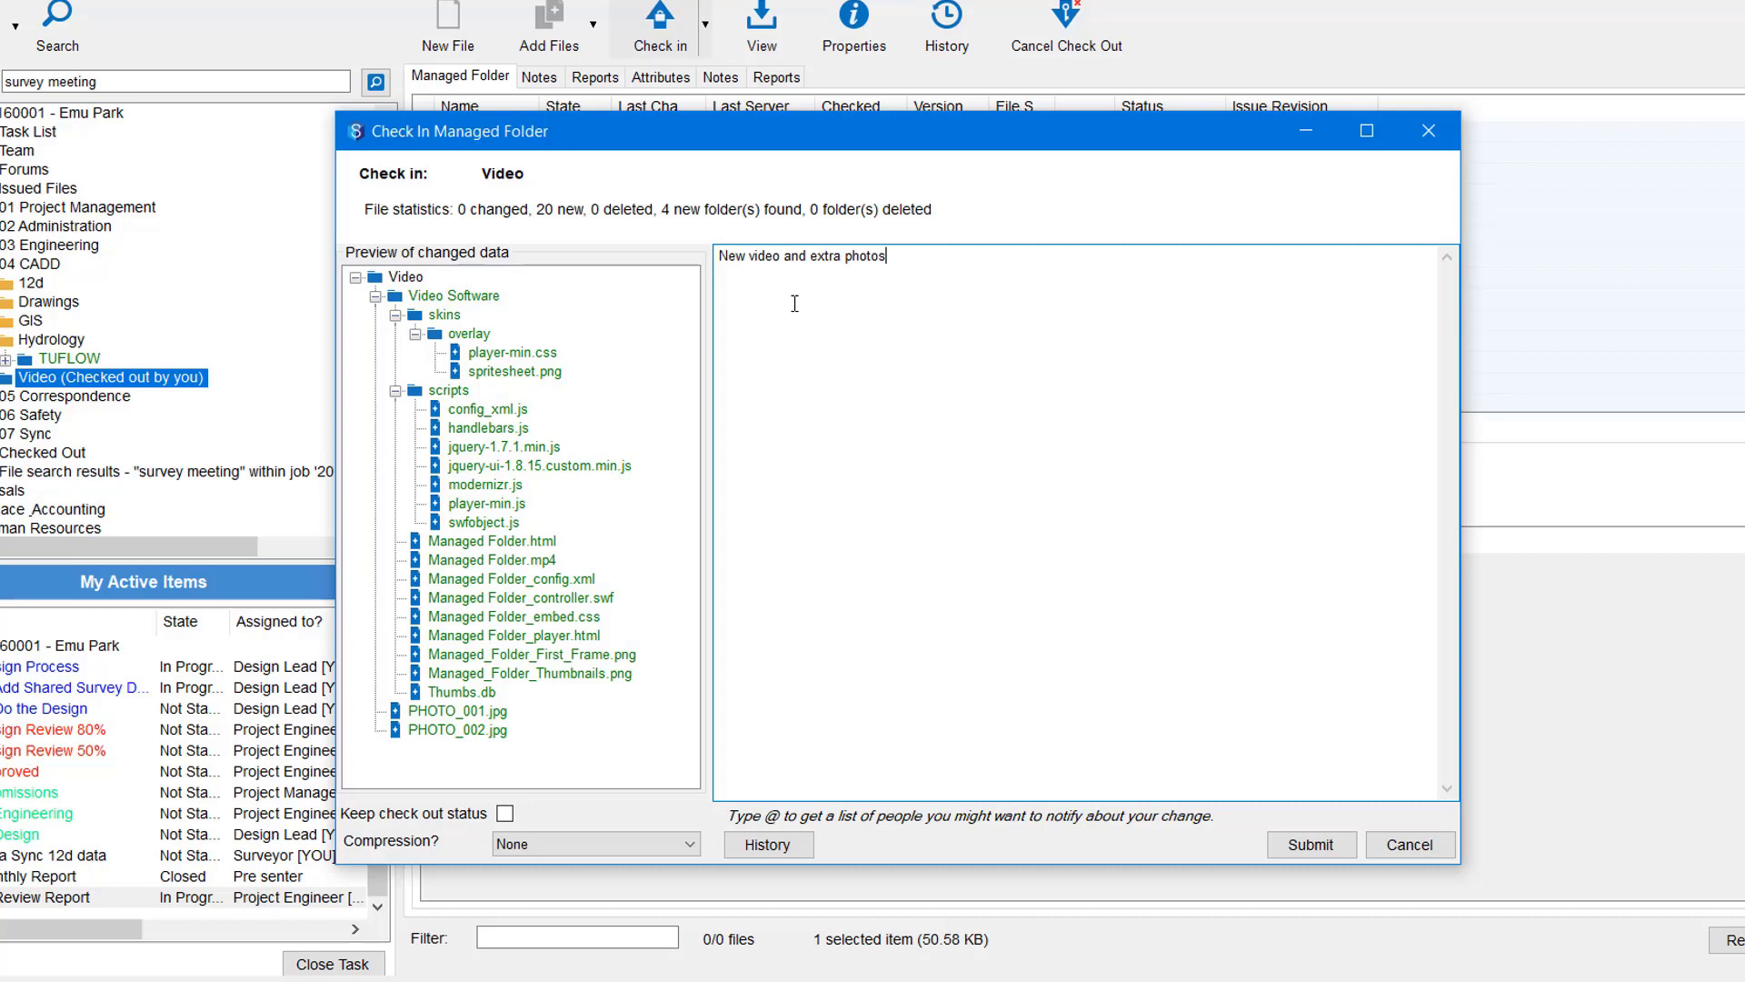
{"action": "type", "text": " added"}
{"action": "left_click", "coordinate": [1297, 845]}
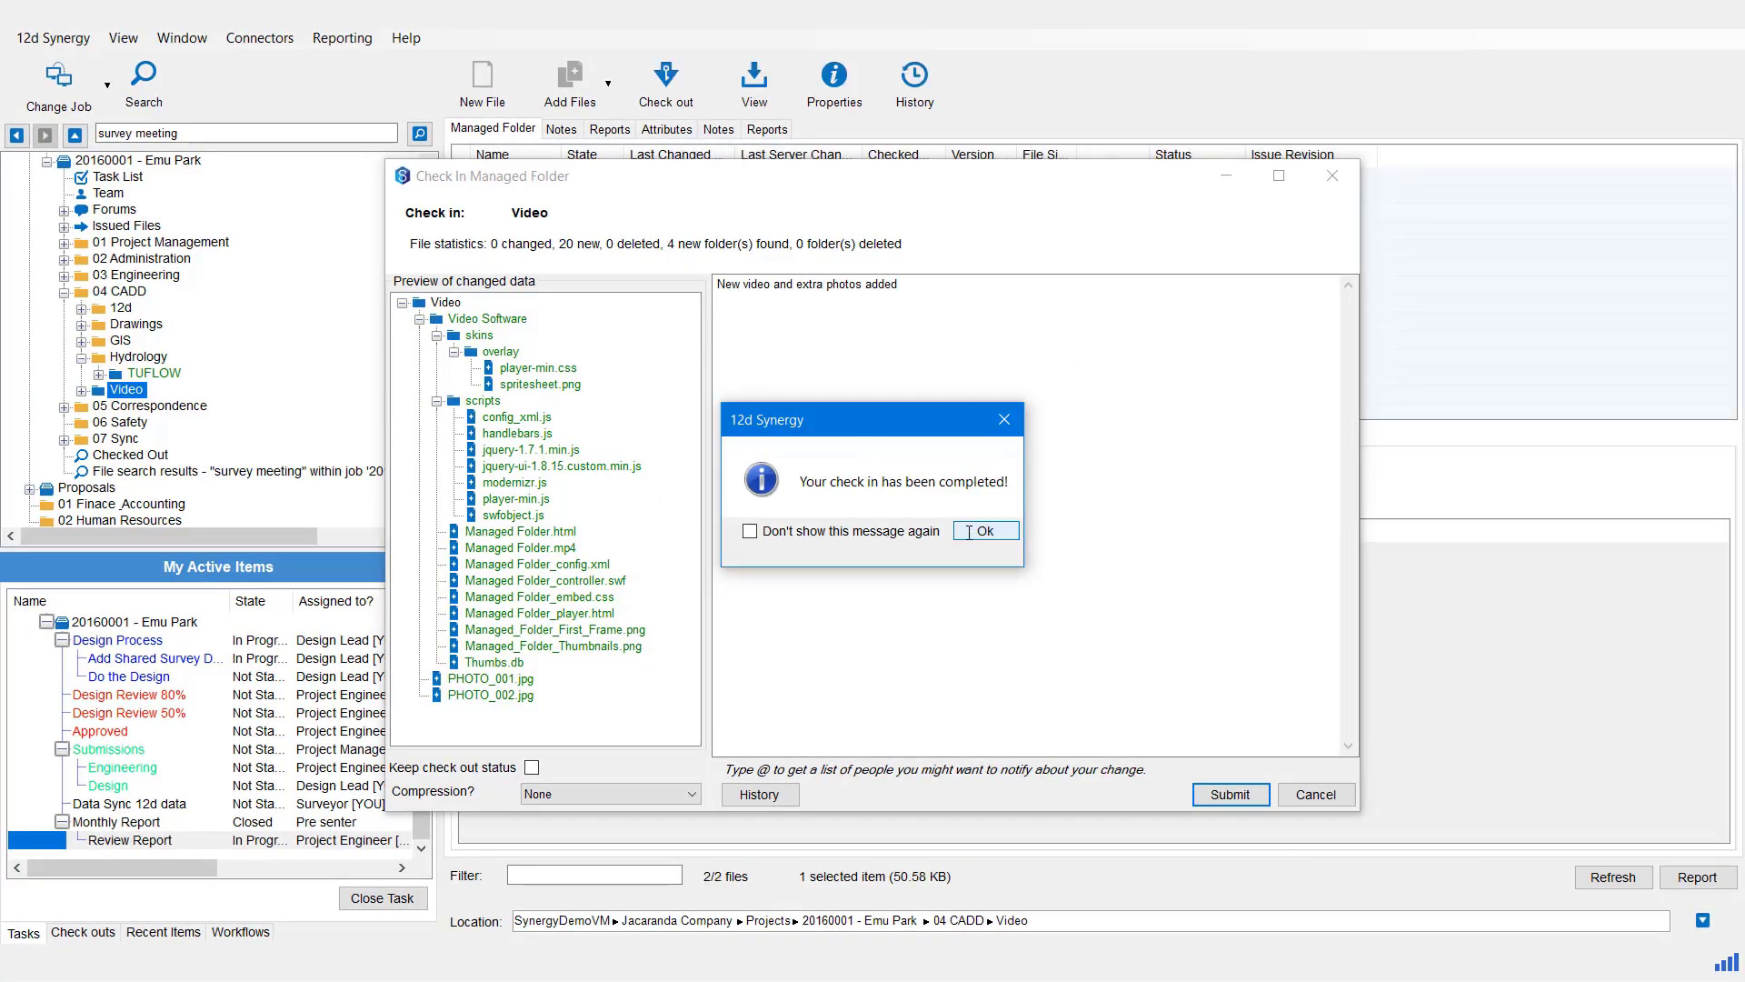
{"action": "left_click", "coordinate": [968, 532]}
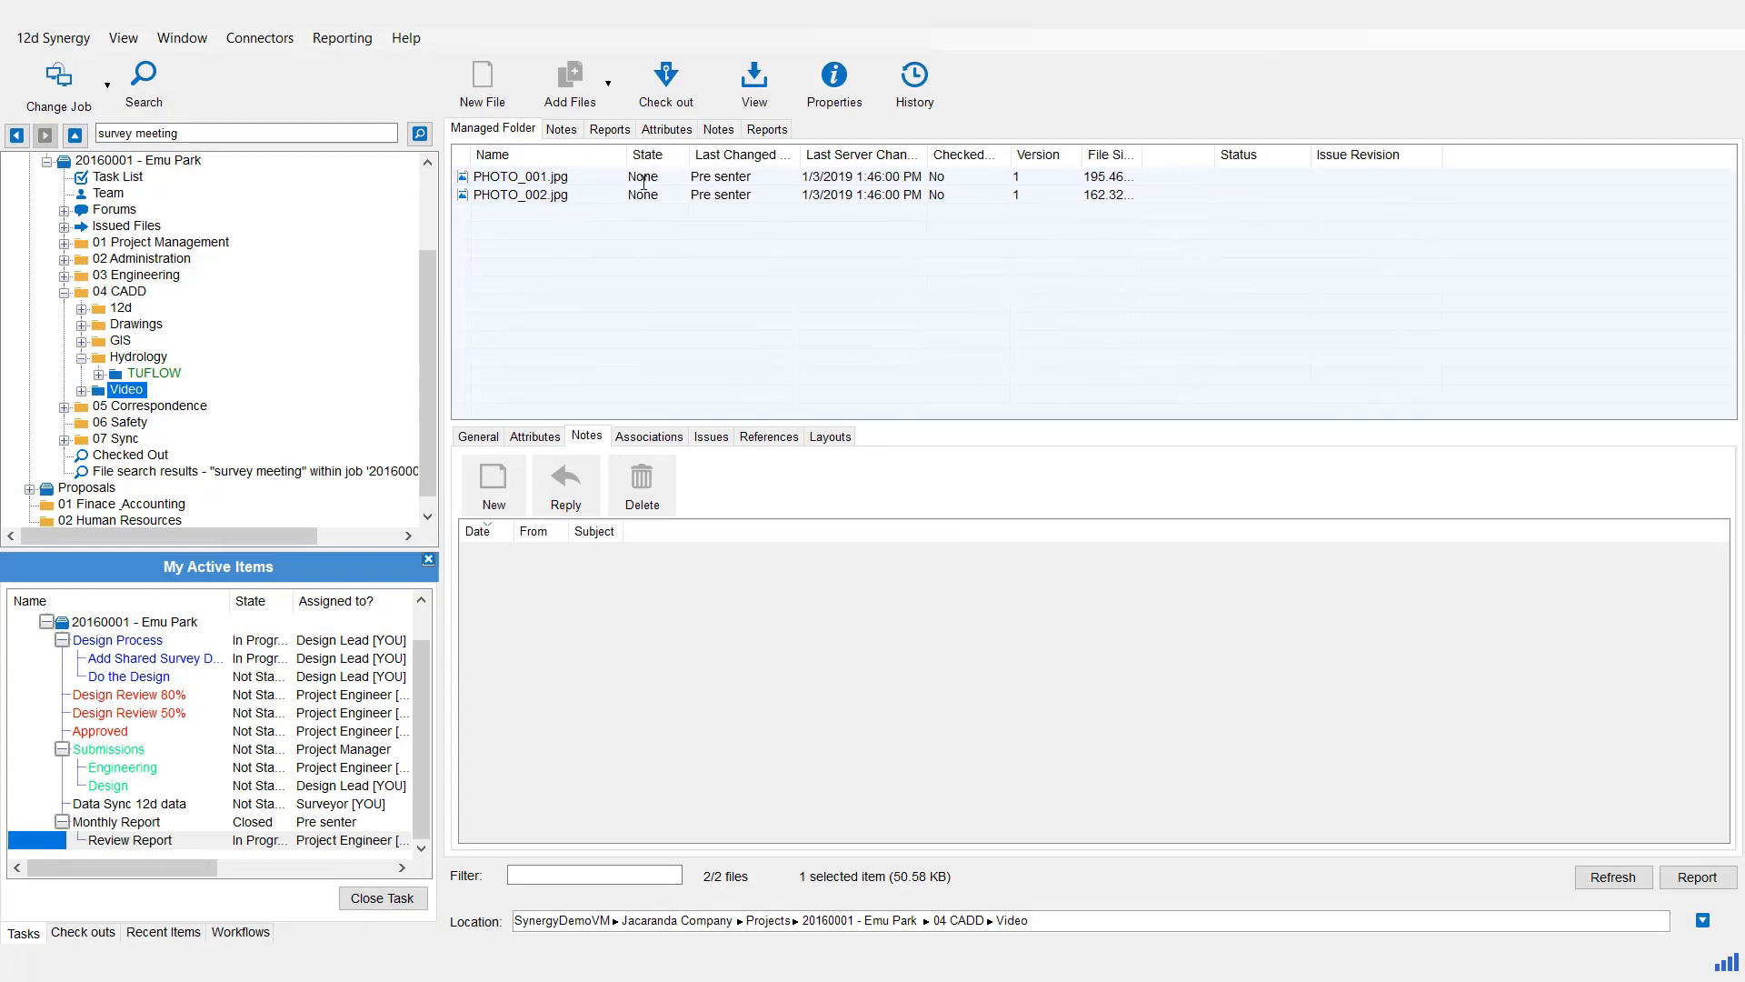
List Video Software's nine files with a wider Name column and expand its scripts and skins subfolders.
{"action": "left_click", "coordinate": [81, 391]}
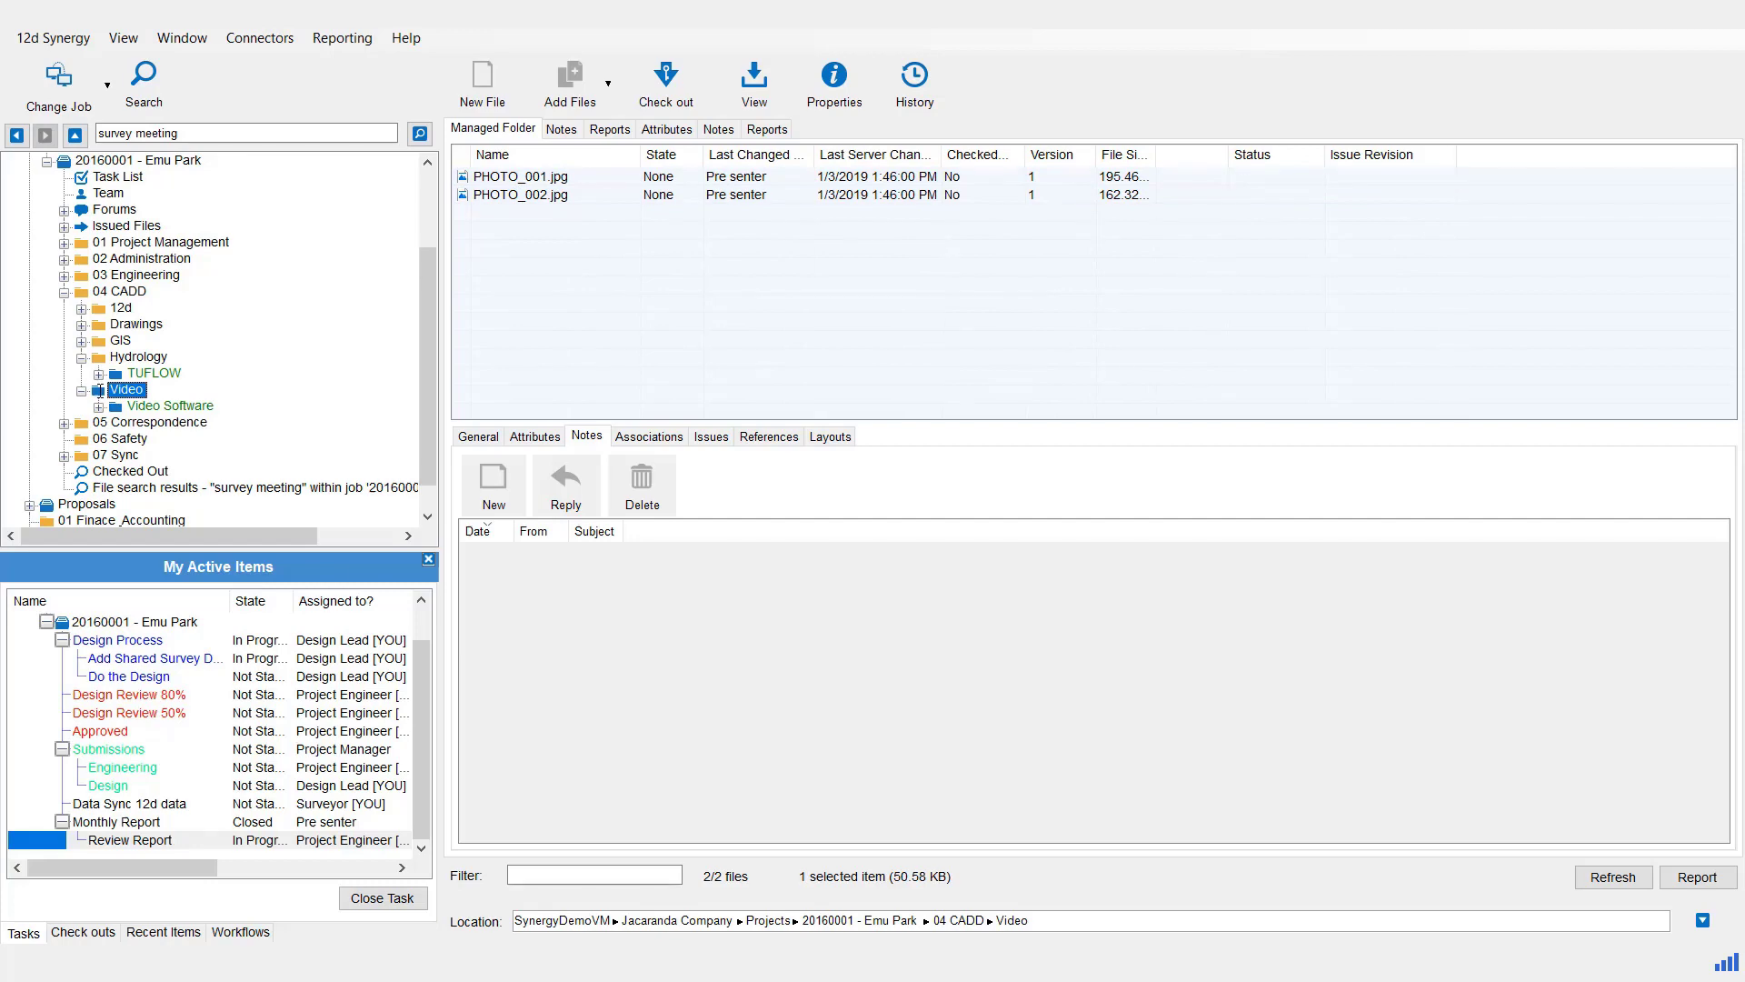
{"action": "left_click", "coordinate": [157, 404]}
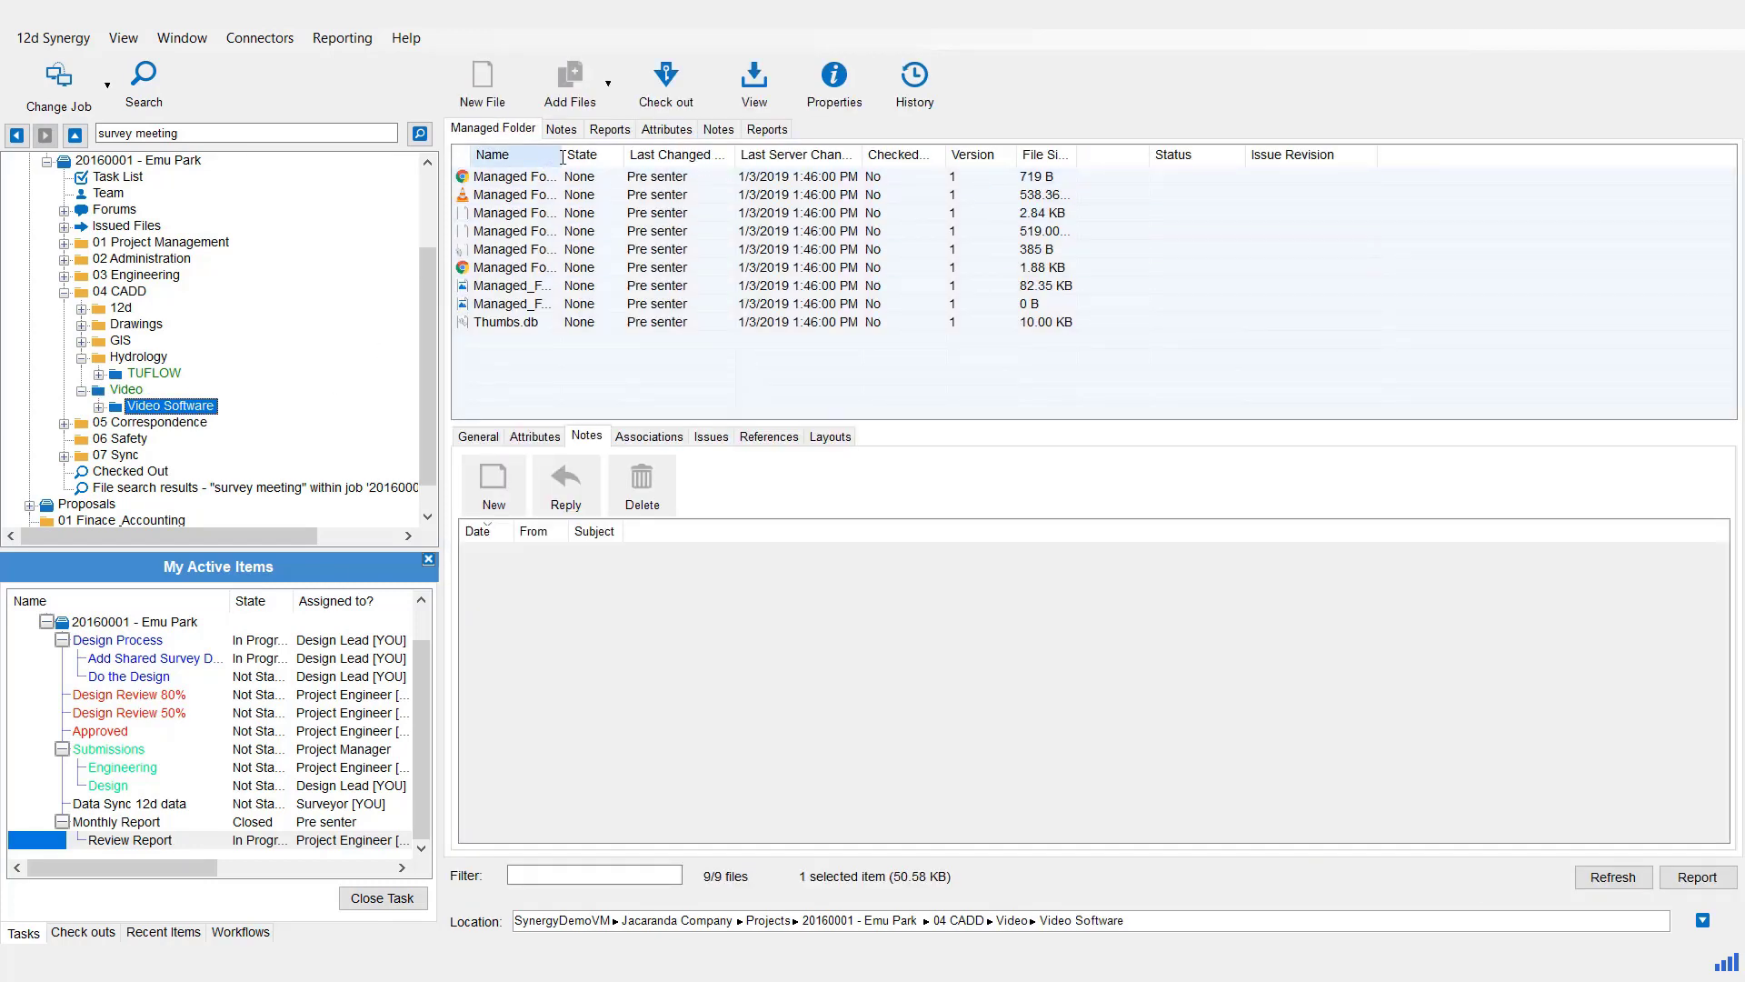
{"action": "left_click_drag", "start_coordinate": [561, 154], "coordinate": [639, 154]}
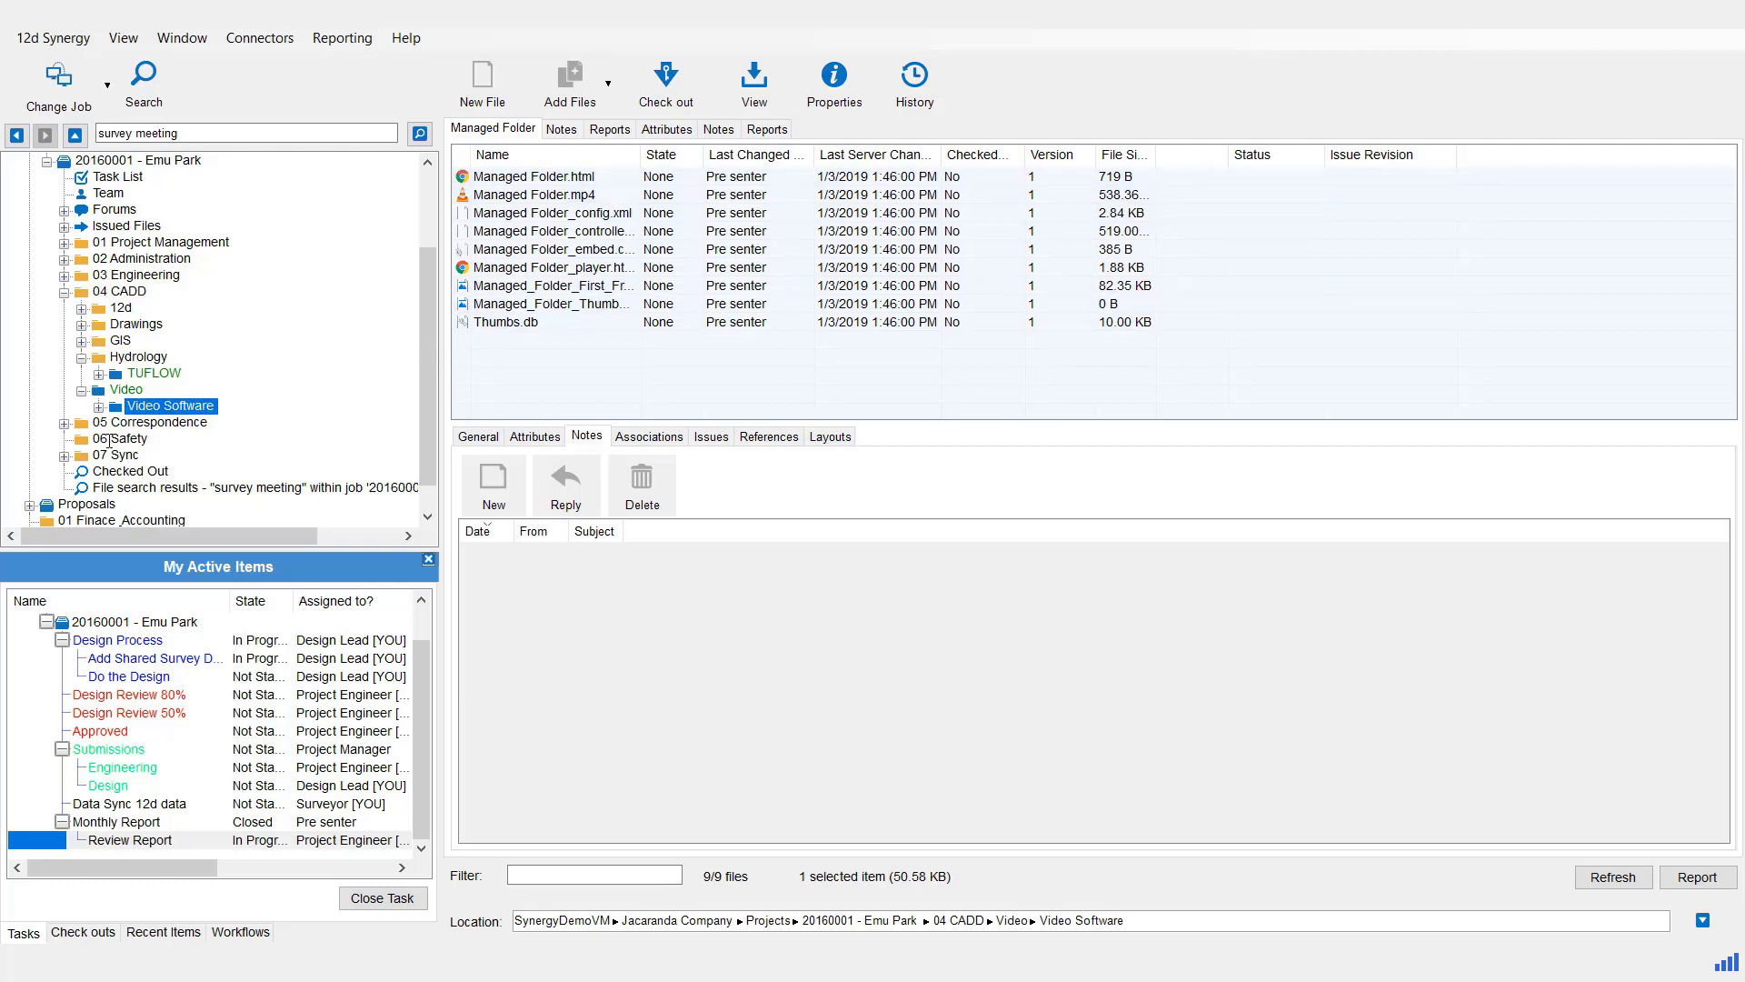
{"action": "left_click", "coordinate": [98, 406]}
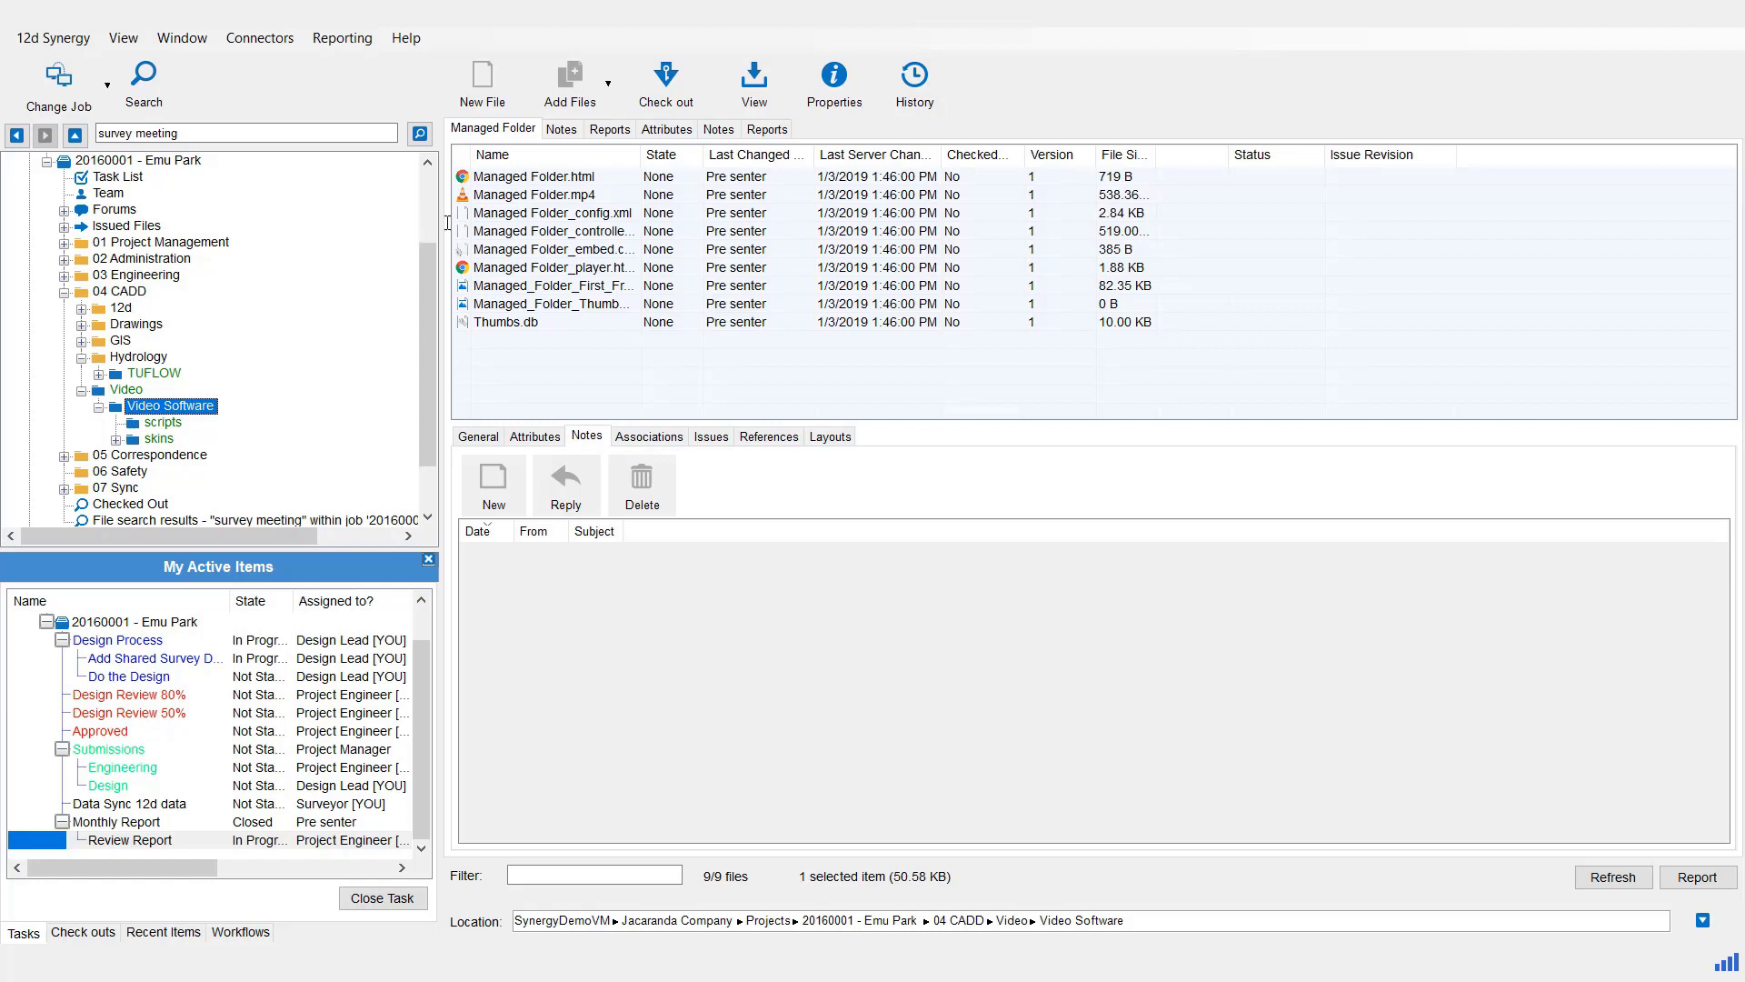
After the Video Software check-out error, check out the top-level Video folder instead.
{"action": "left_click", "coordinate": [536, 195]}
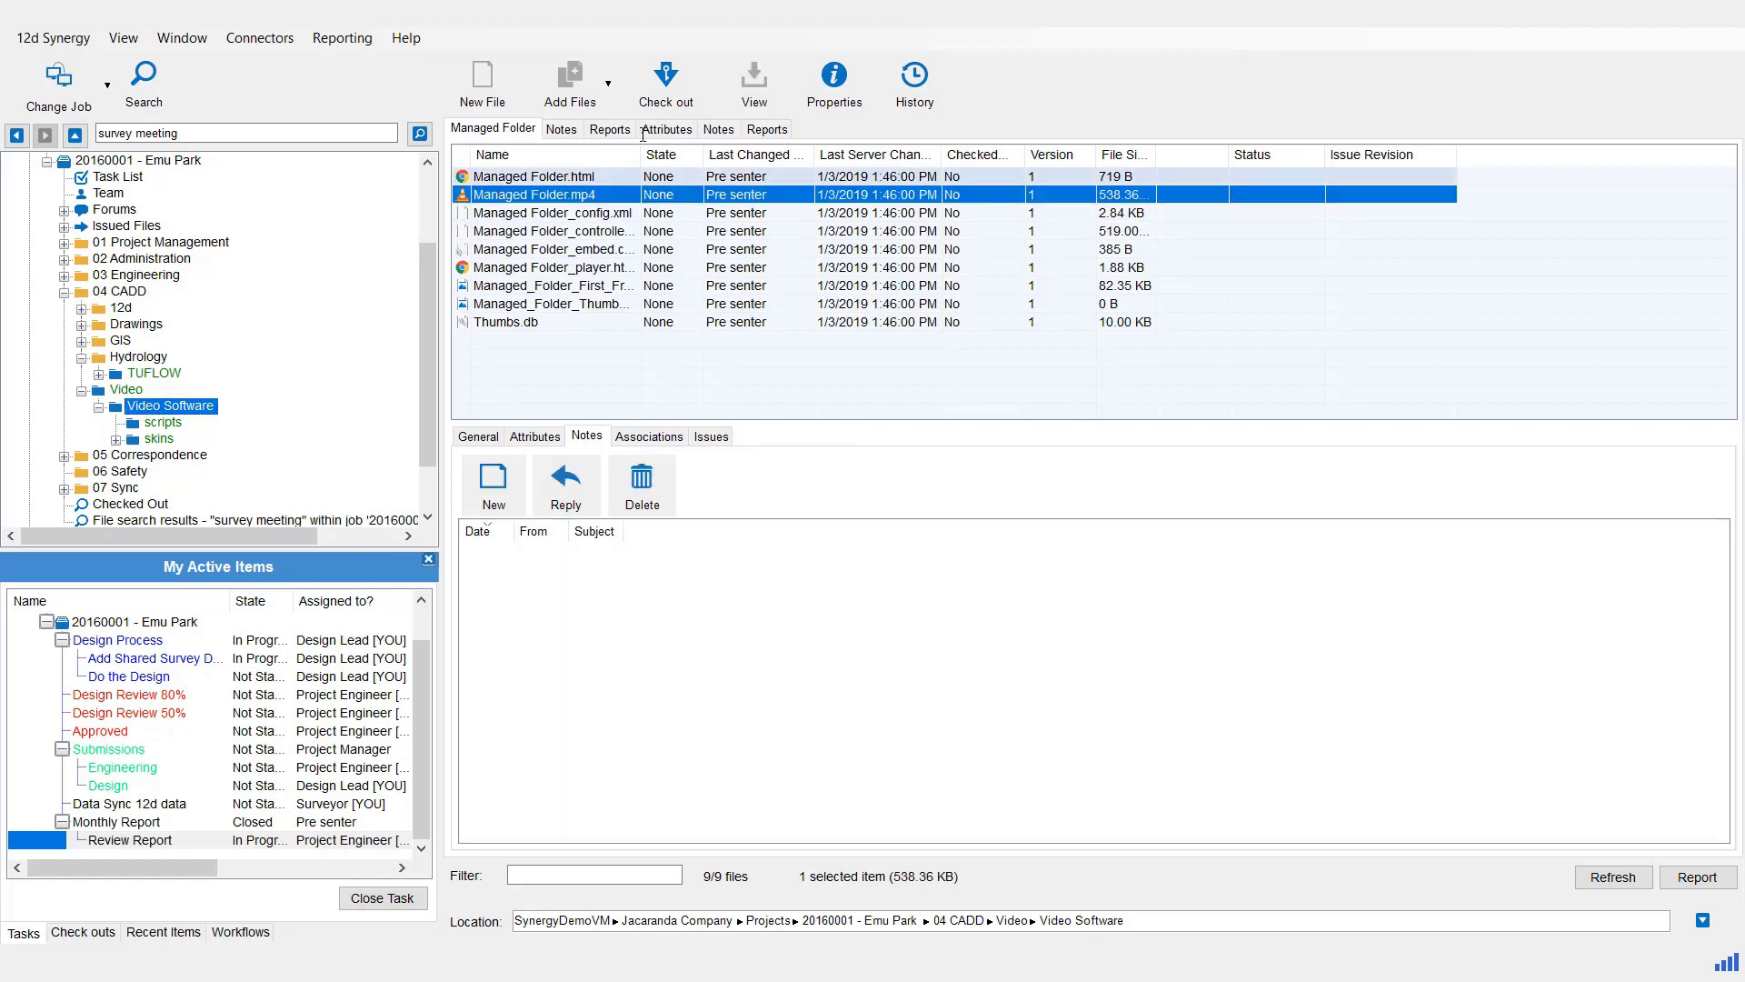
{"action": "left_click", "coordinate": [666, 81]}
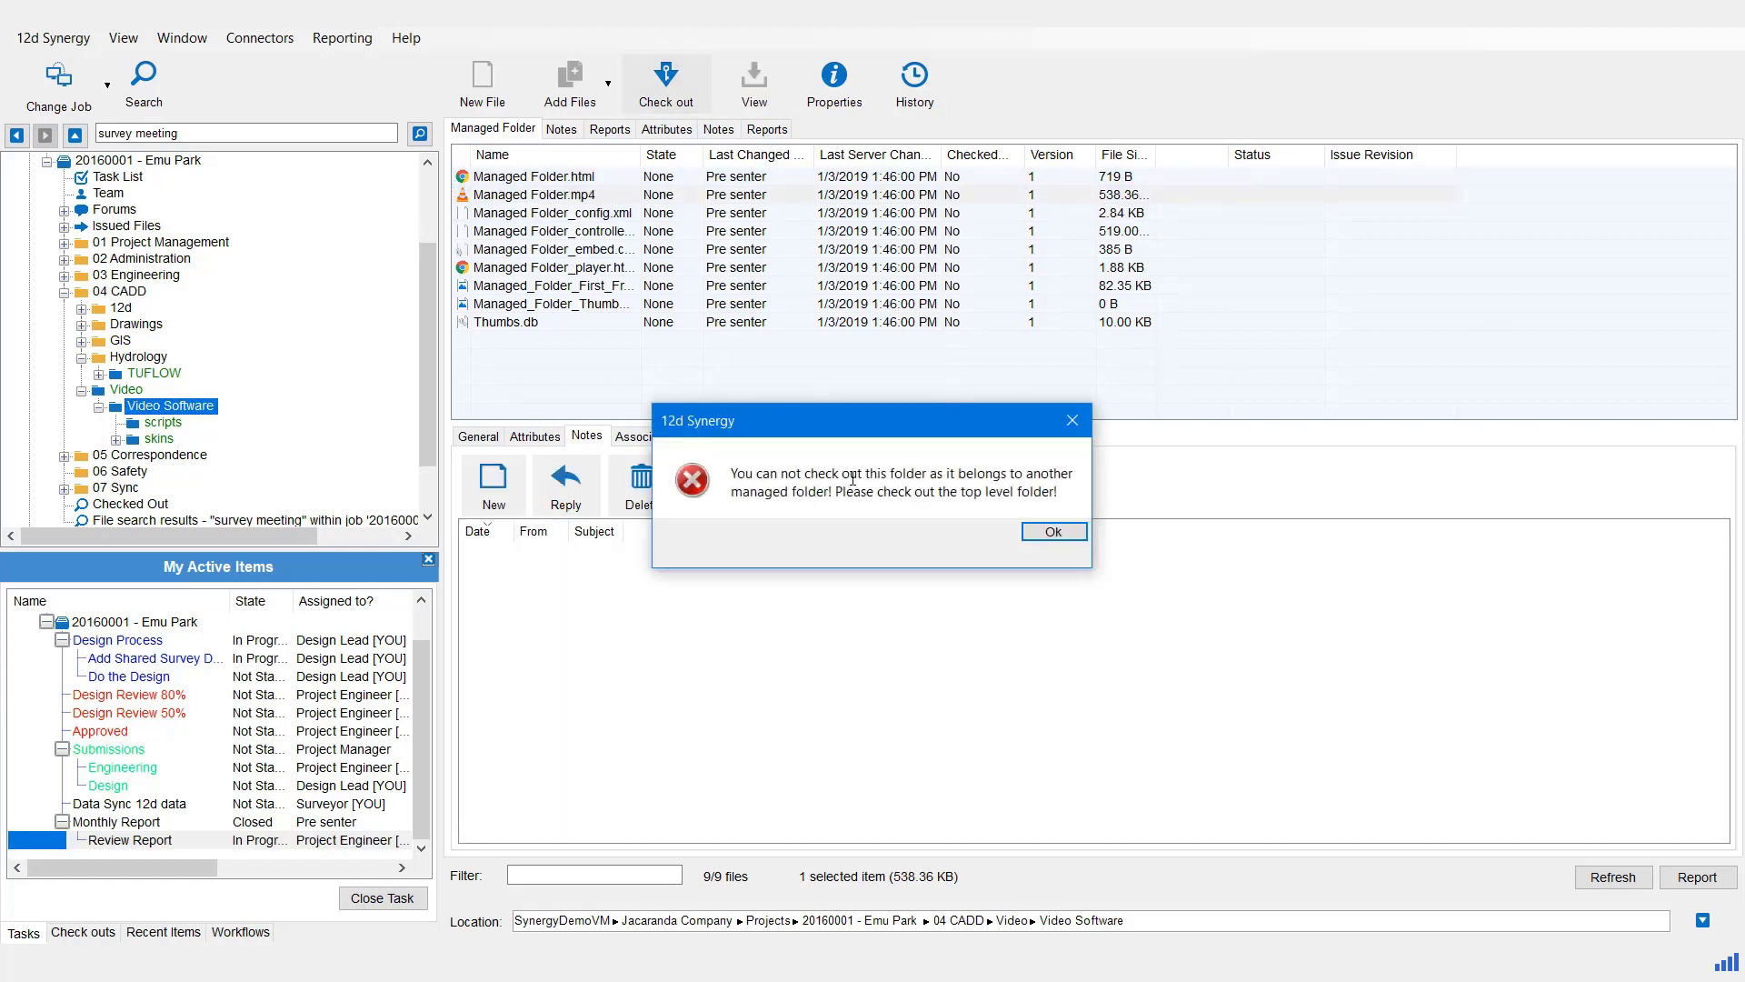
{"action": "left_click", "coordinate": [1039, 531]}
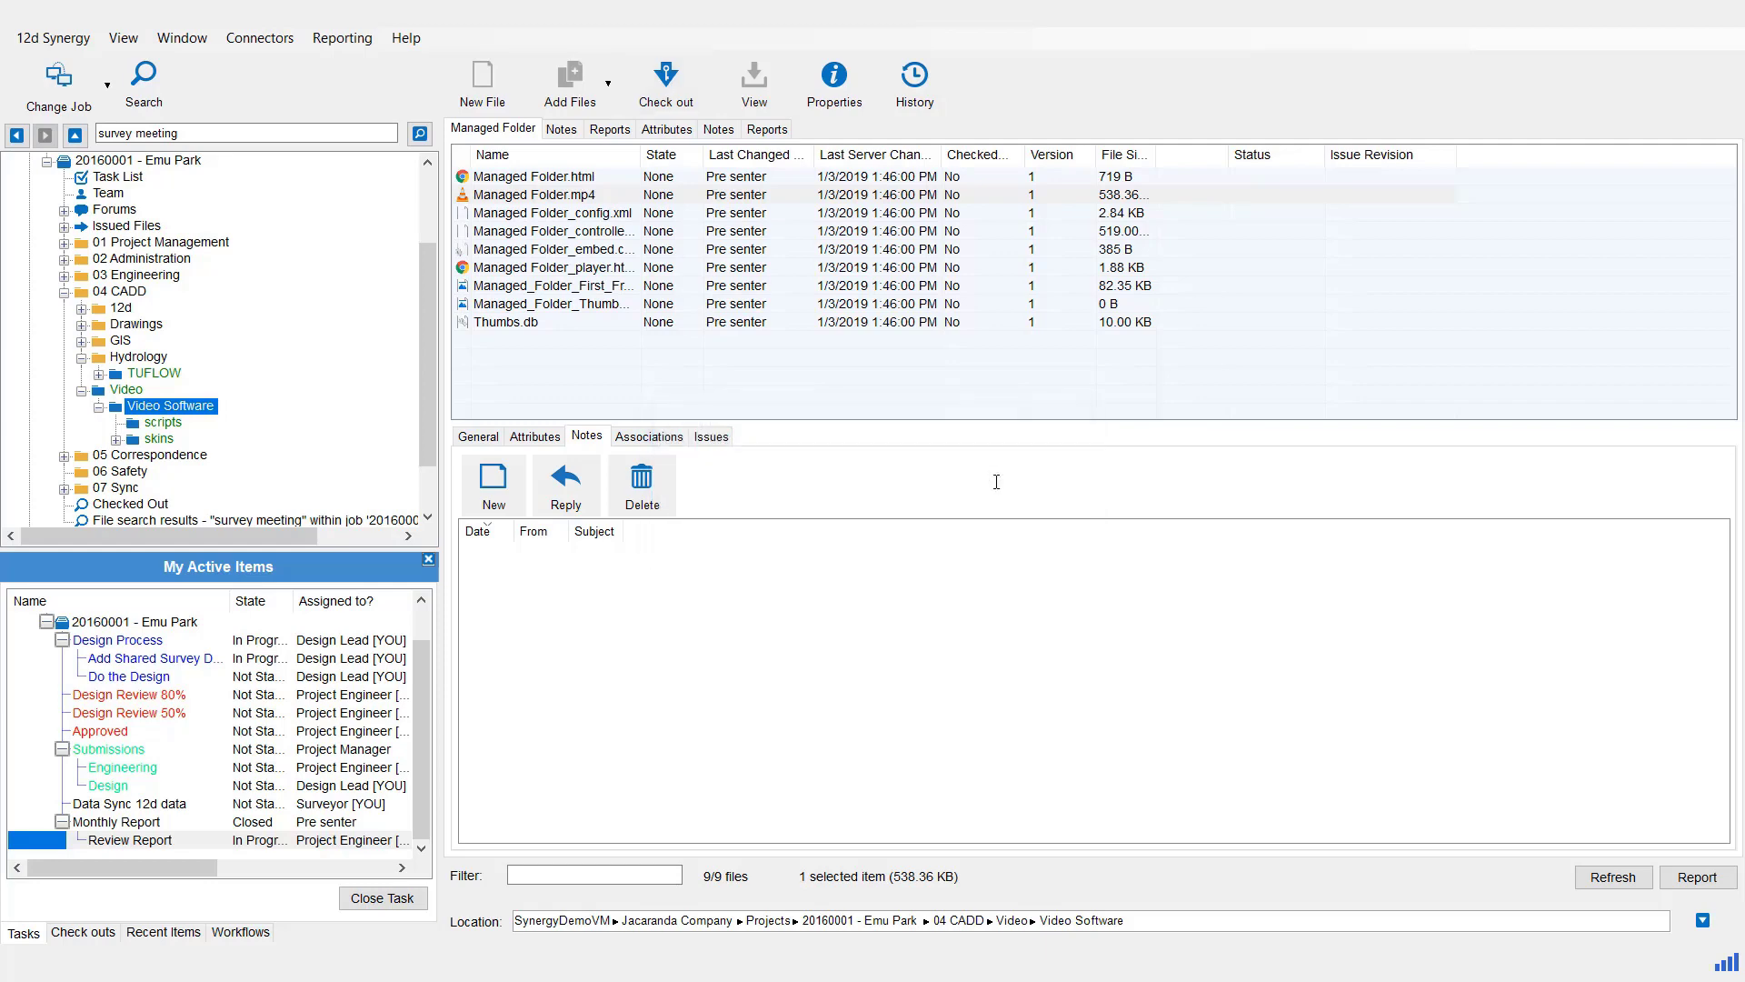
{"action": "left_click", "coordinate": [125, 390]}
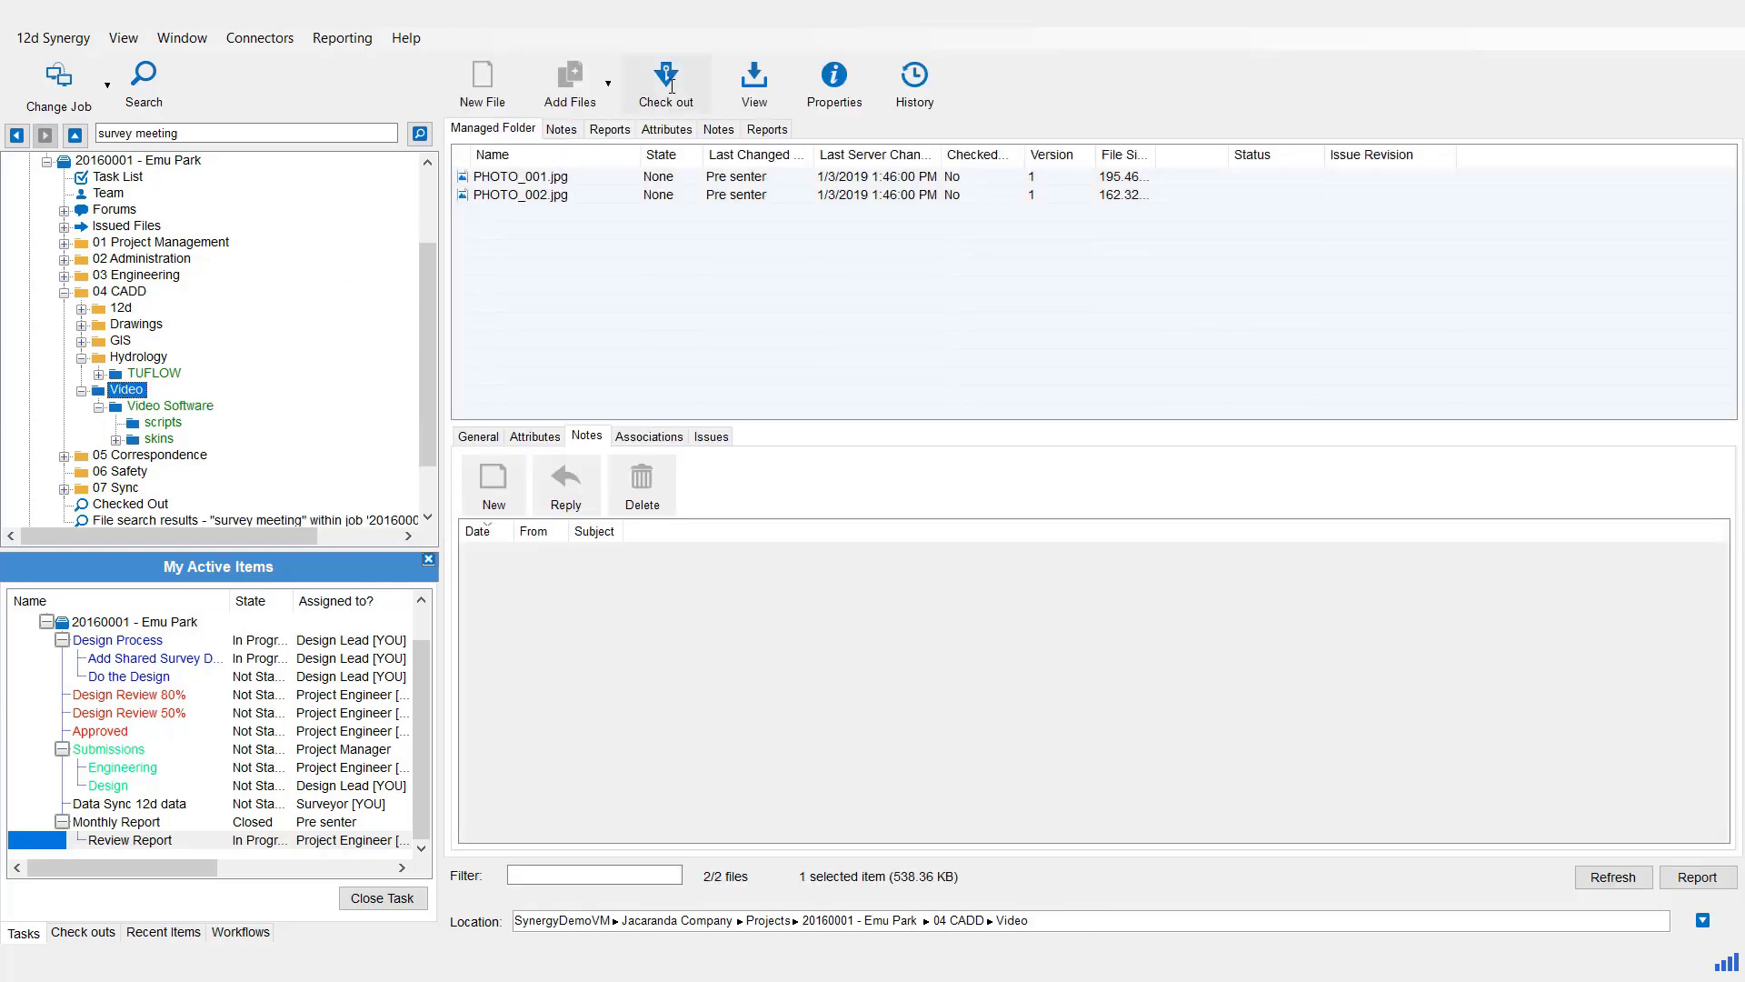
{"action": "left_click", "coordinate": [668, 83]}
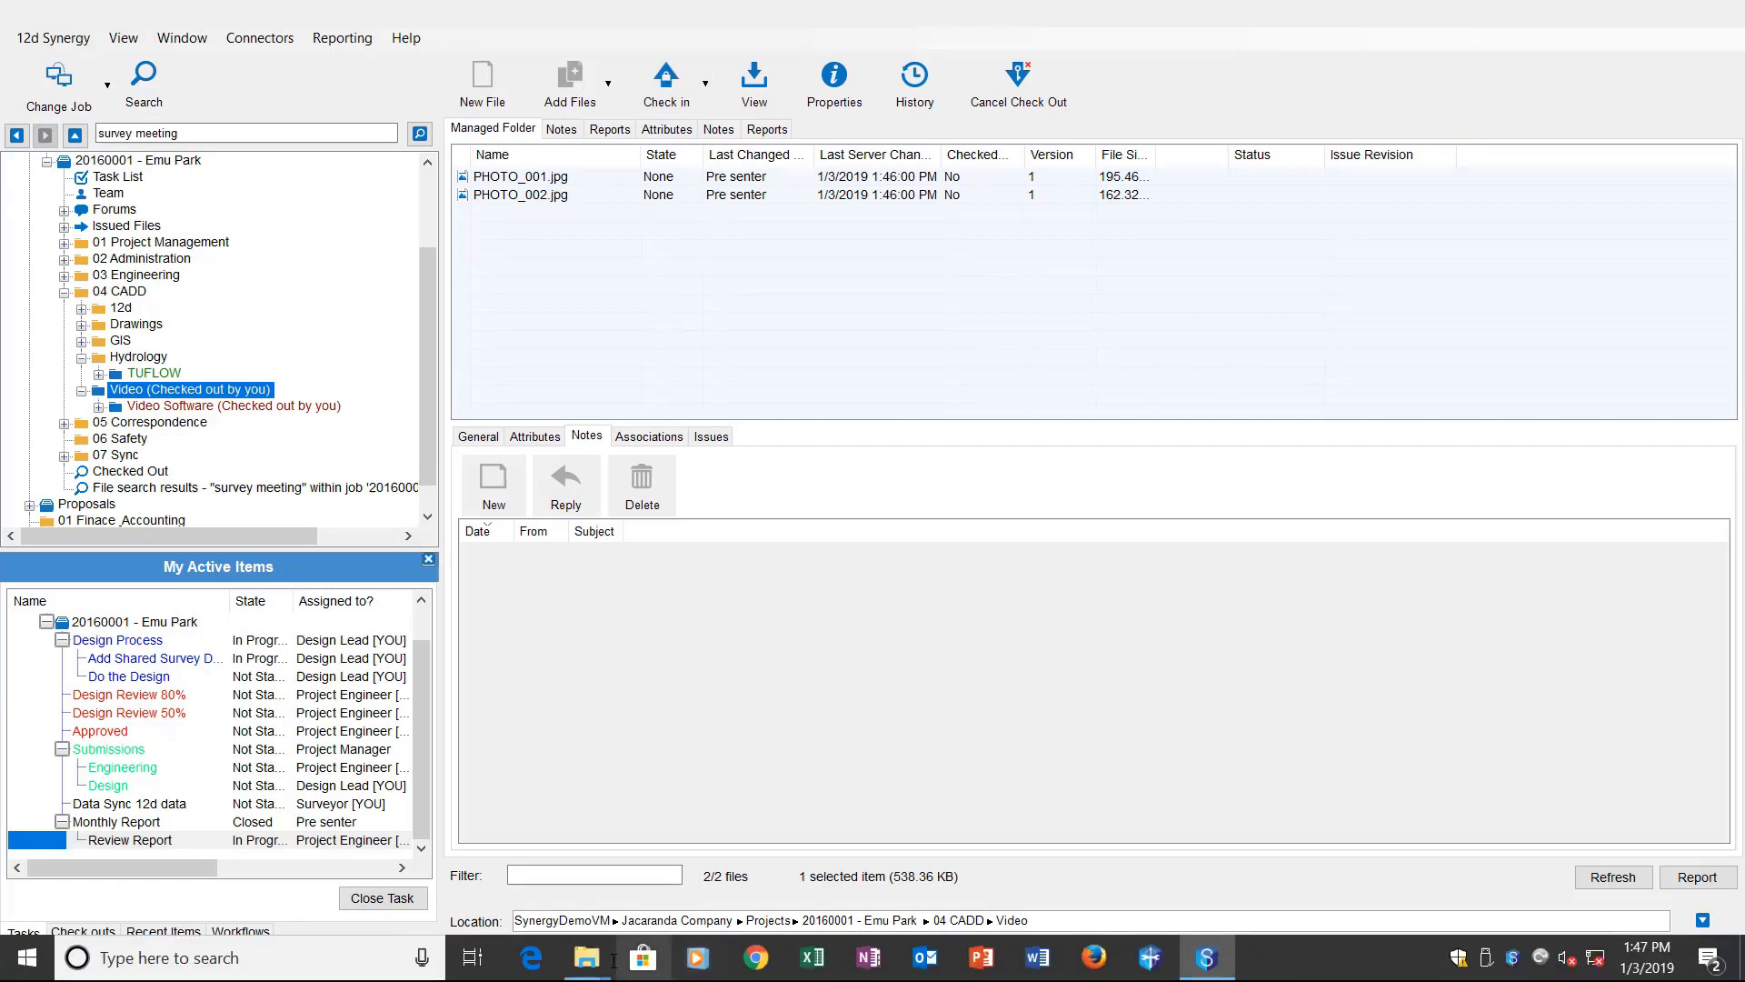
Delete PHOTO_001.jpg and PHOTO_002.jpg from the local Video working folder and minimize it.
{"action": "mouse_move", "coordinate": [595, 943]}
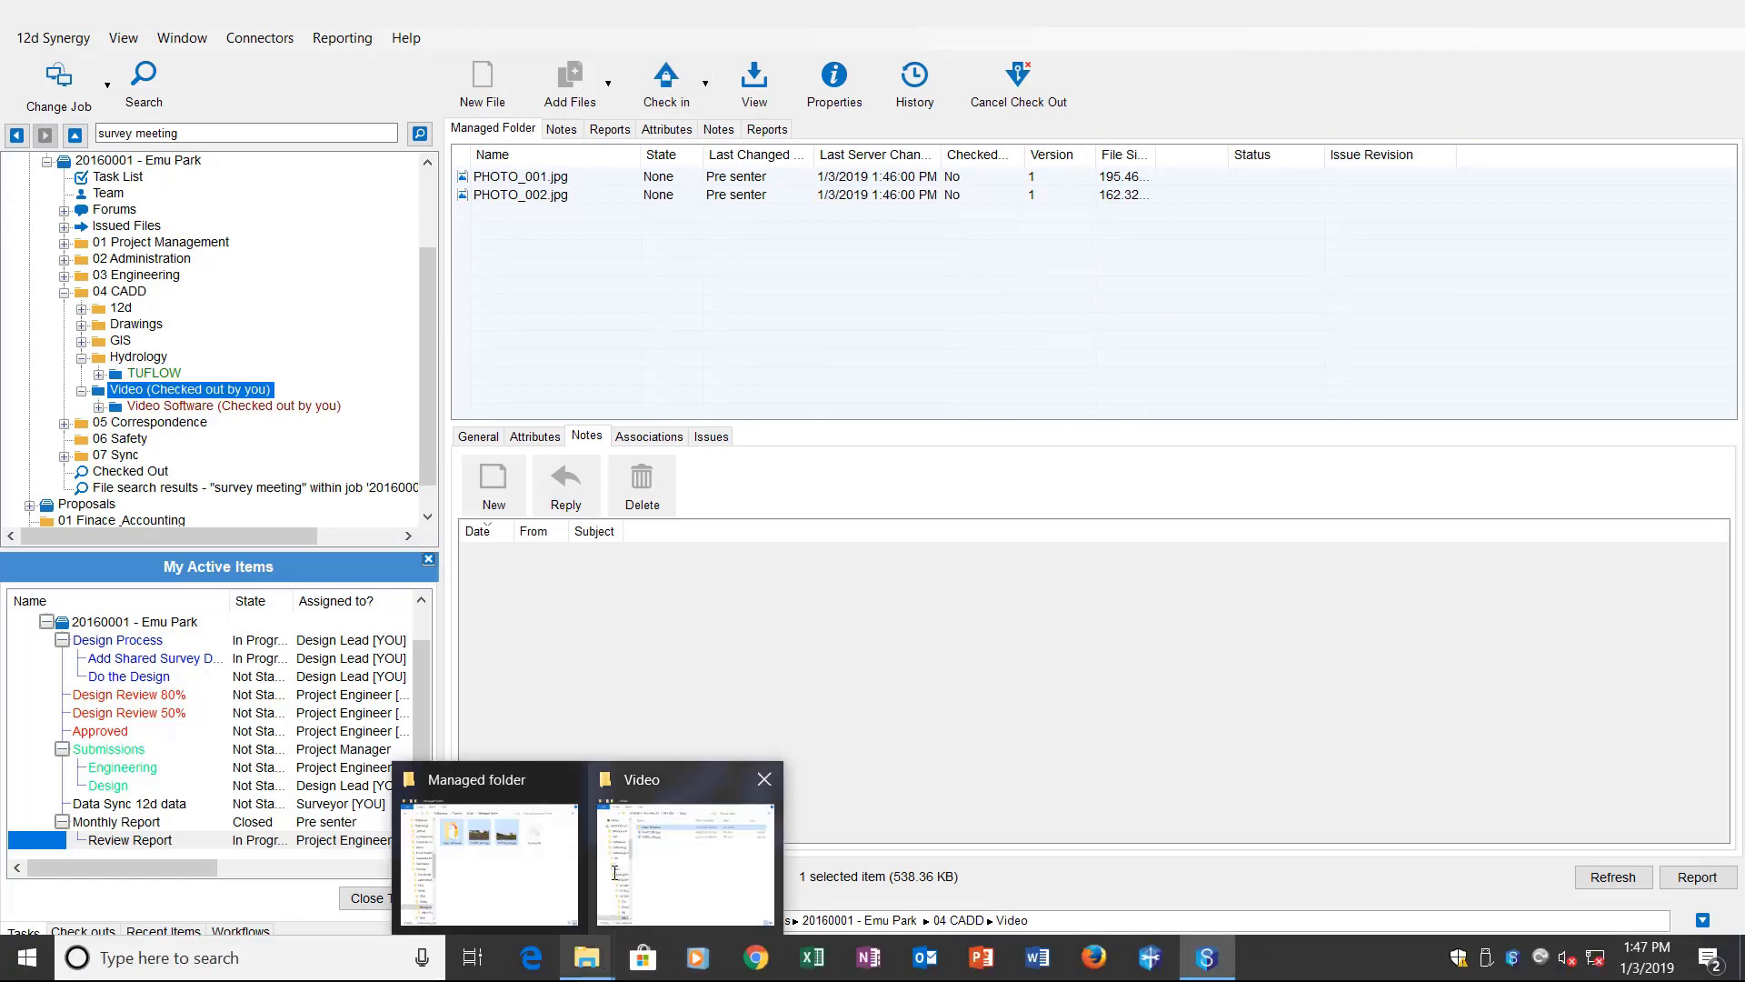
{"action": "left_click", "coordinate": [642, 863]}
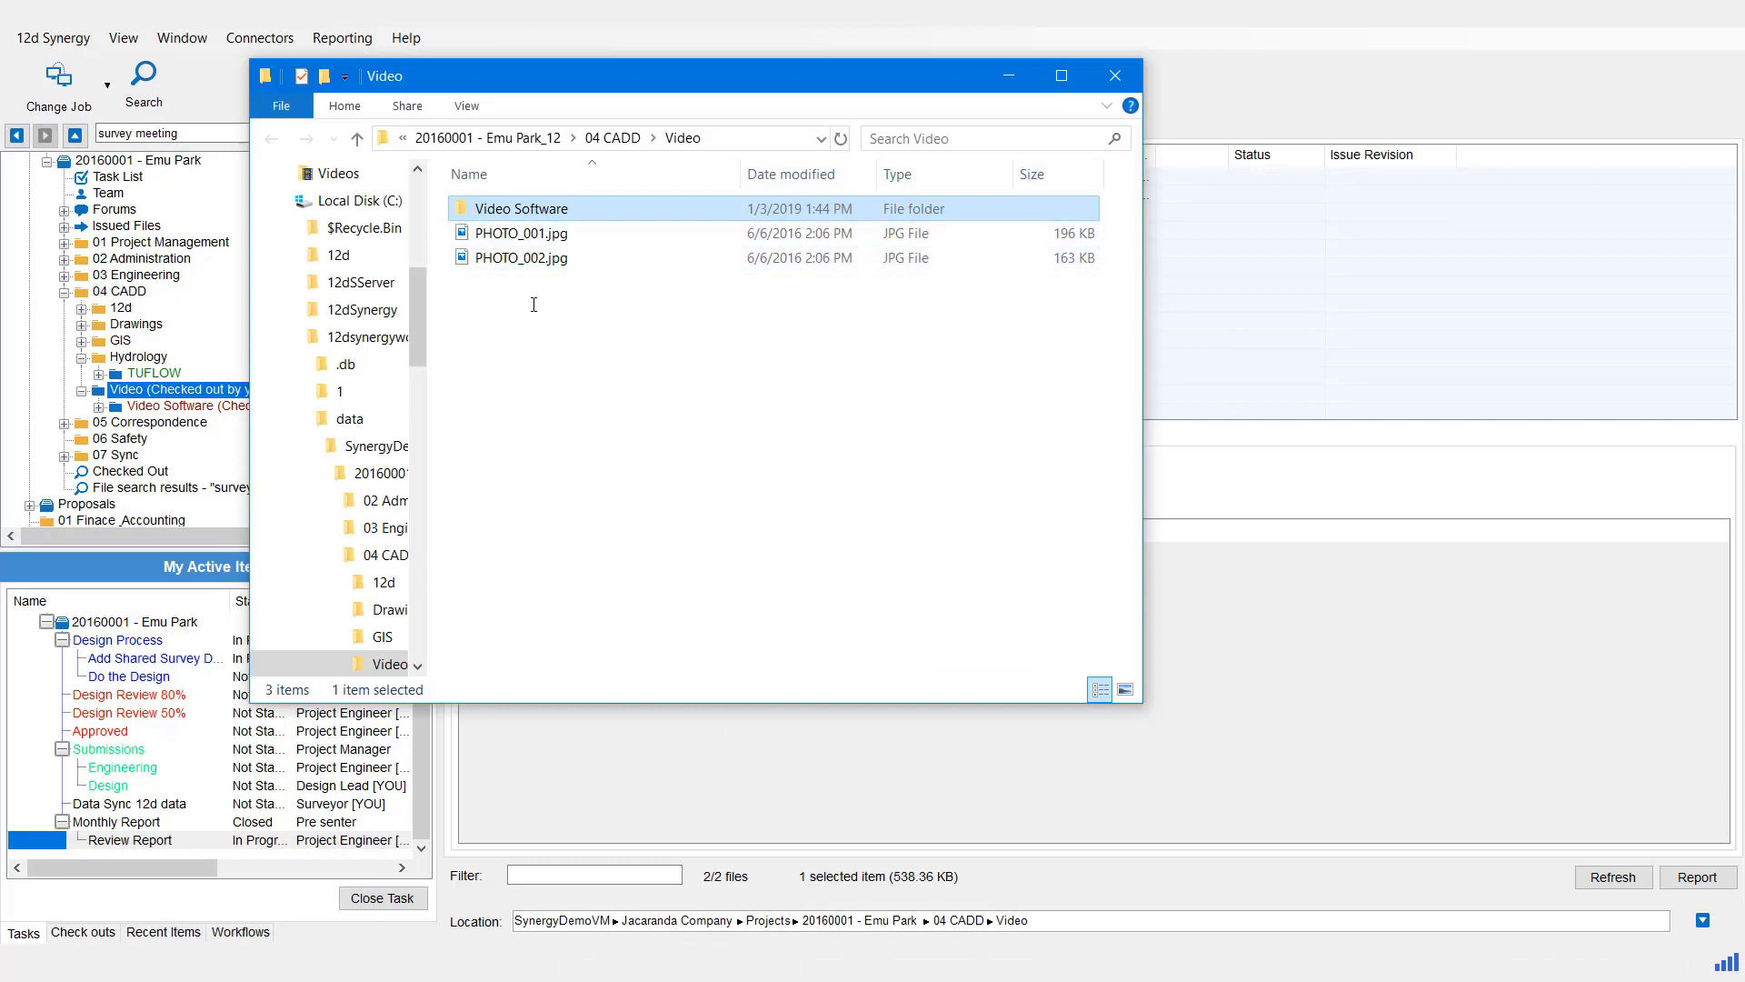
{"action": "left_click_drag", "start_coordinate": [543, 294], "coordinate": [491, 234]}
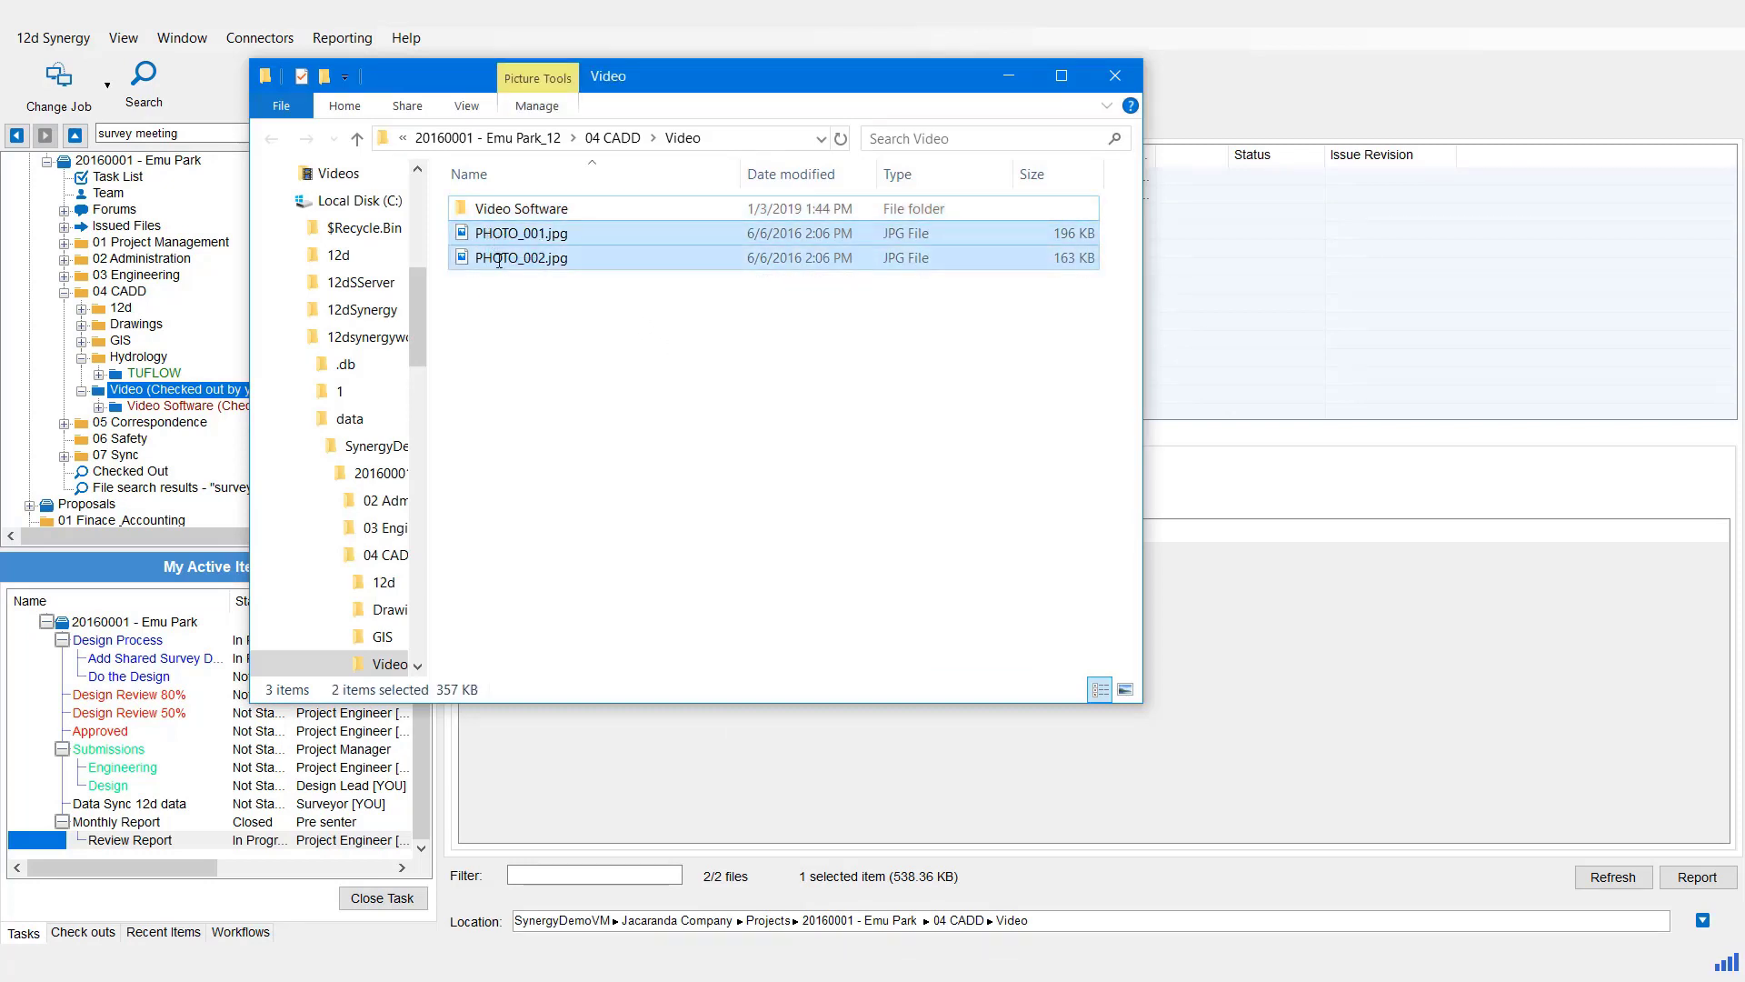
{"action": "key", "text": "Delete"}
{"action": "left_click", "coordinate": [949, 523]}
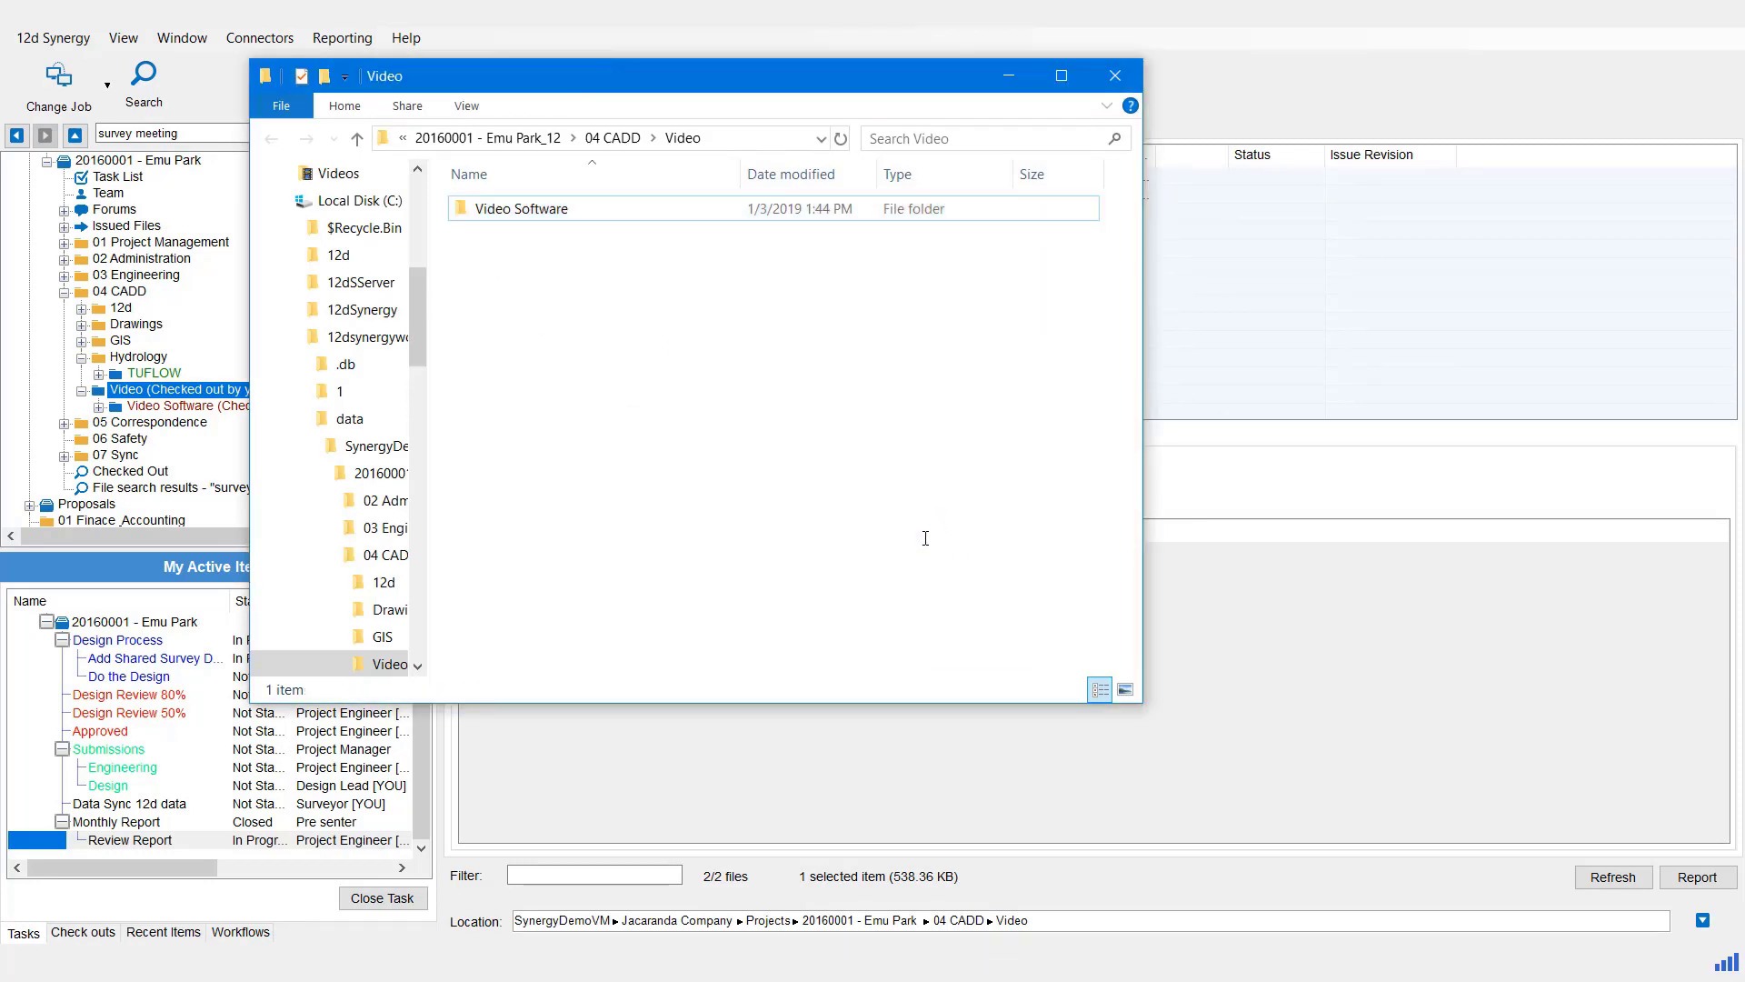
{"action": "left_click", "coordinate": [1008, 75]}
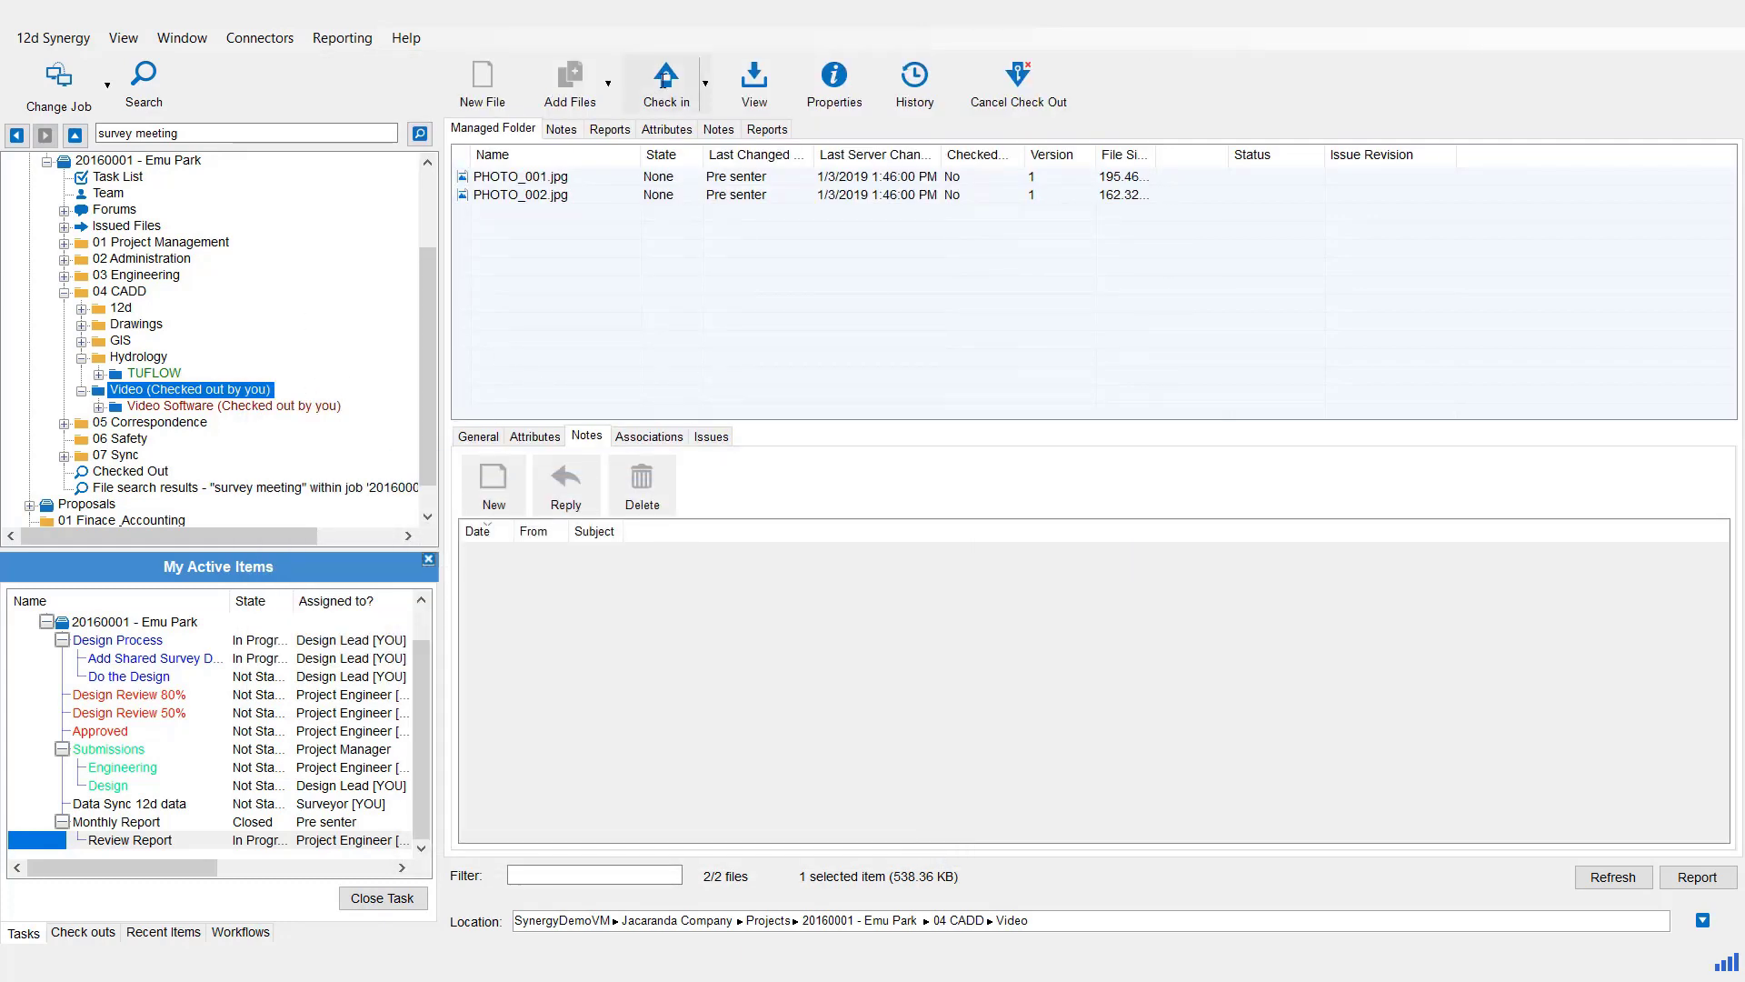
Check in the Video folder with the comment 'Photos not required' to remove both photos.
{"action": "left_click", "coordinate": [666, 78]}
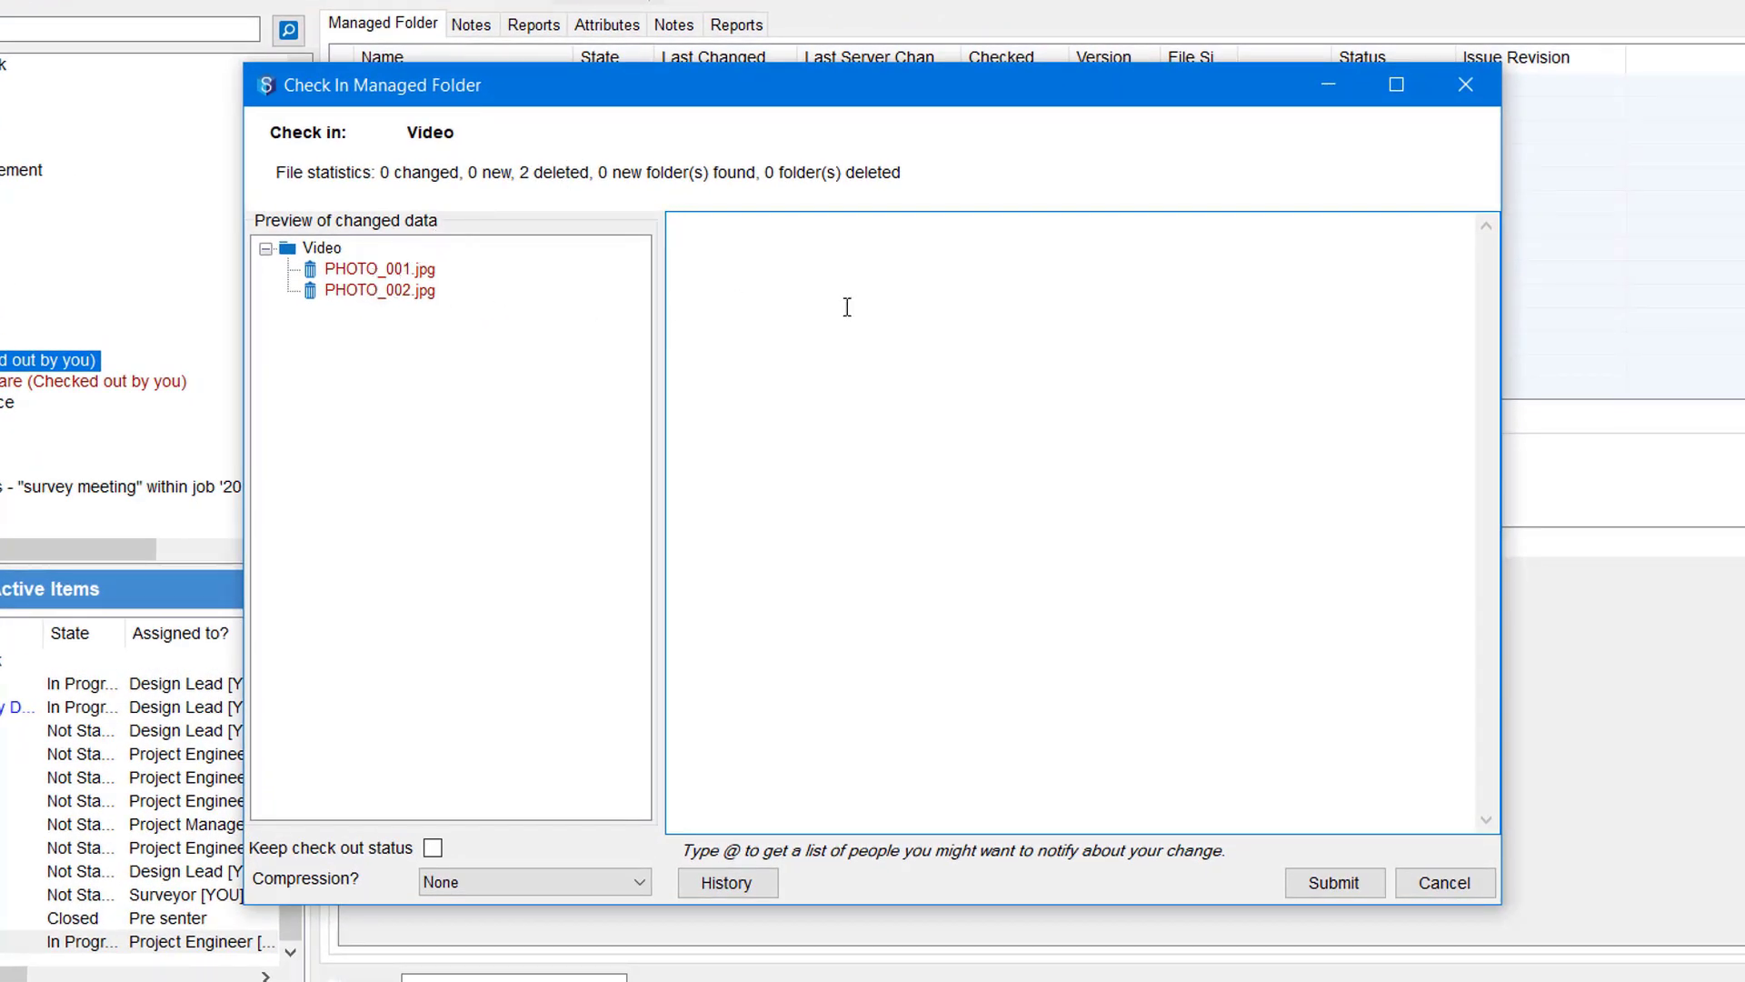
{"action": "type", "text": "Photos not required"}
{"action": "left_click", "coordinate": [1332, 885]}
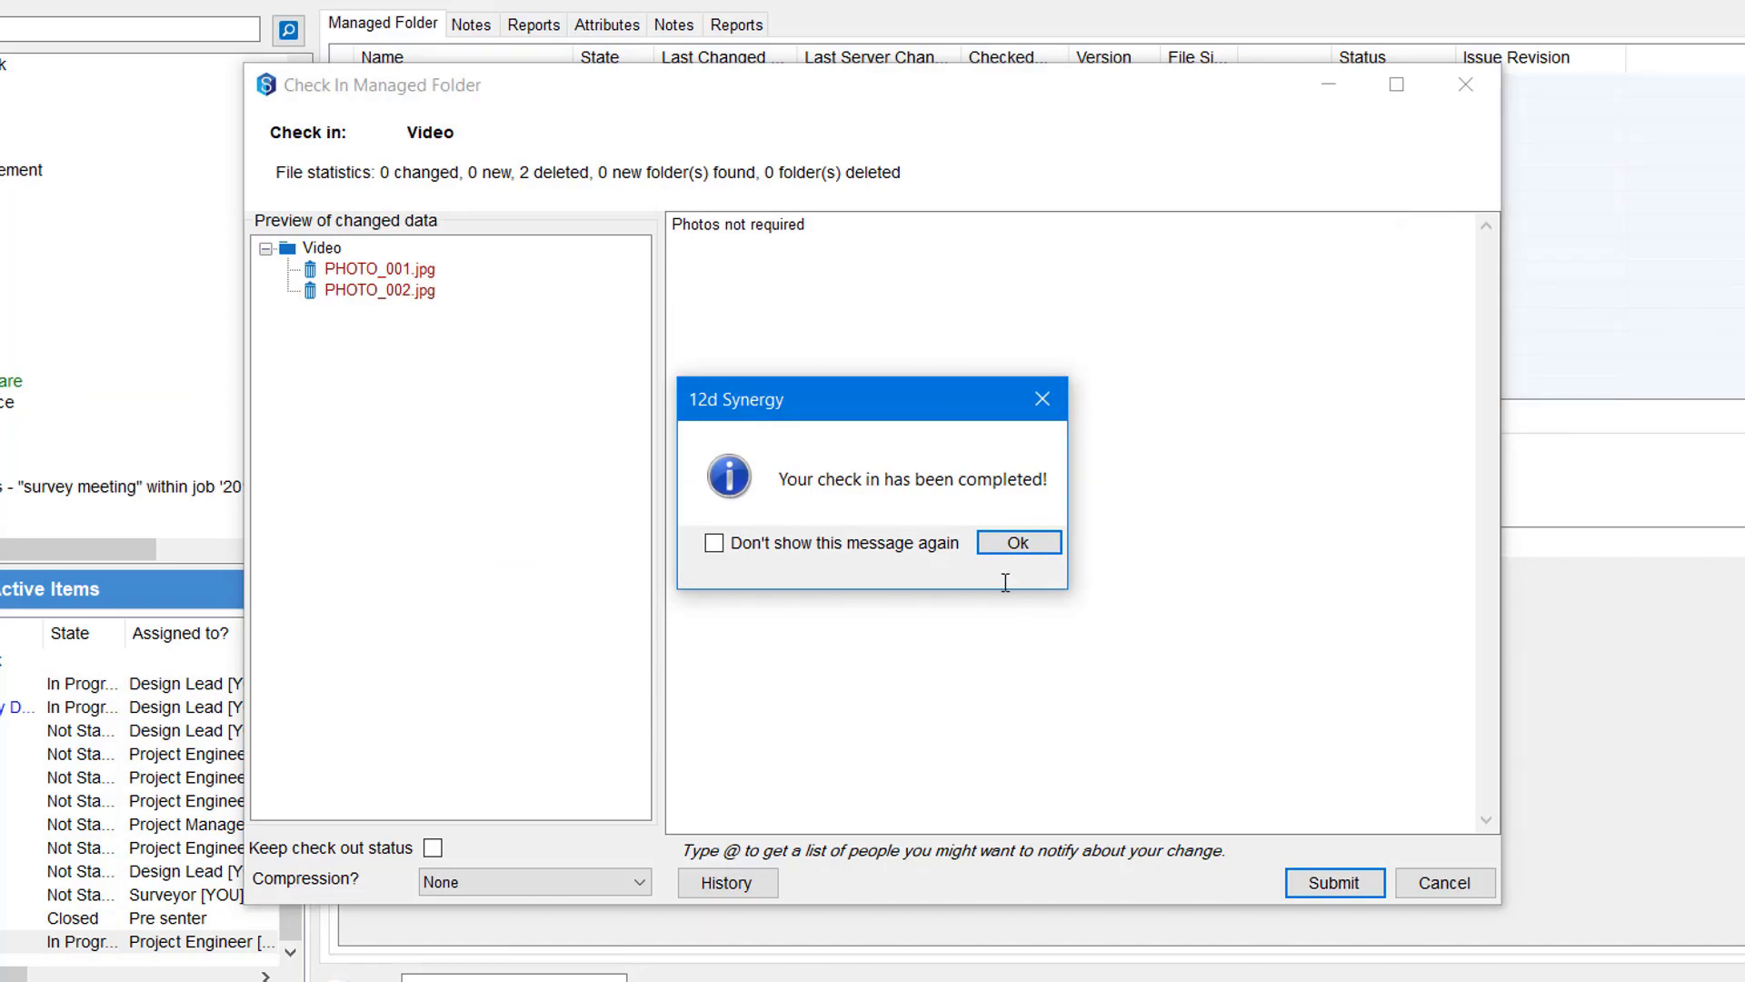
{"action": "left_click", "coordinate": [1007, 543]}
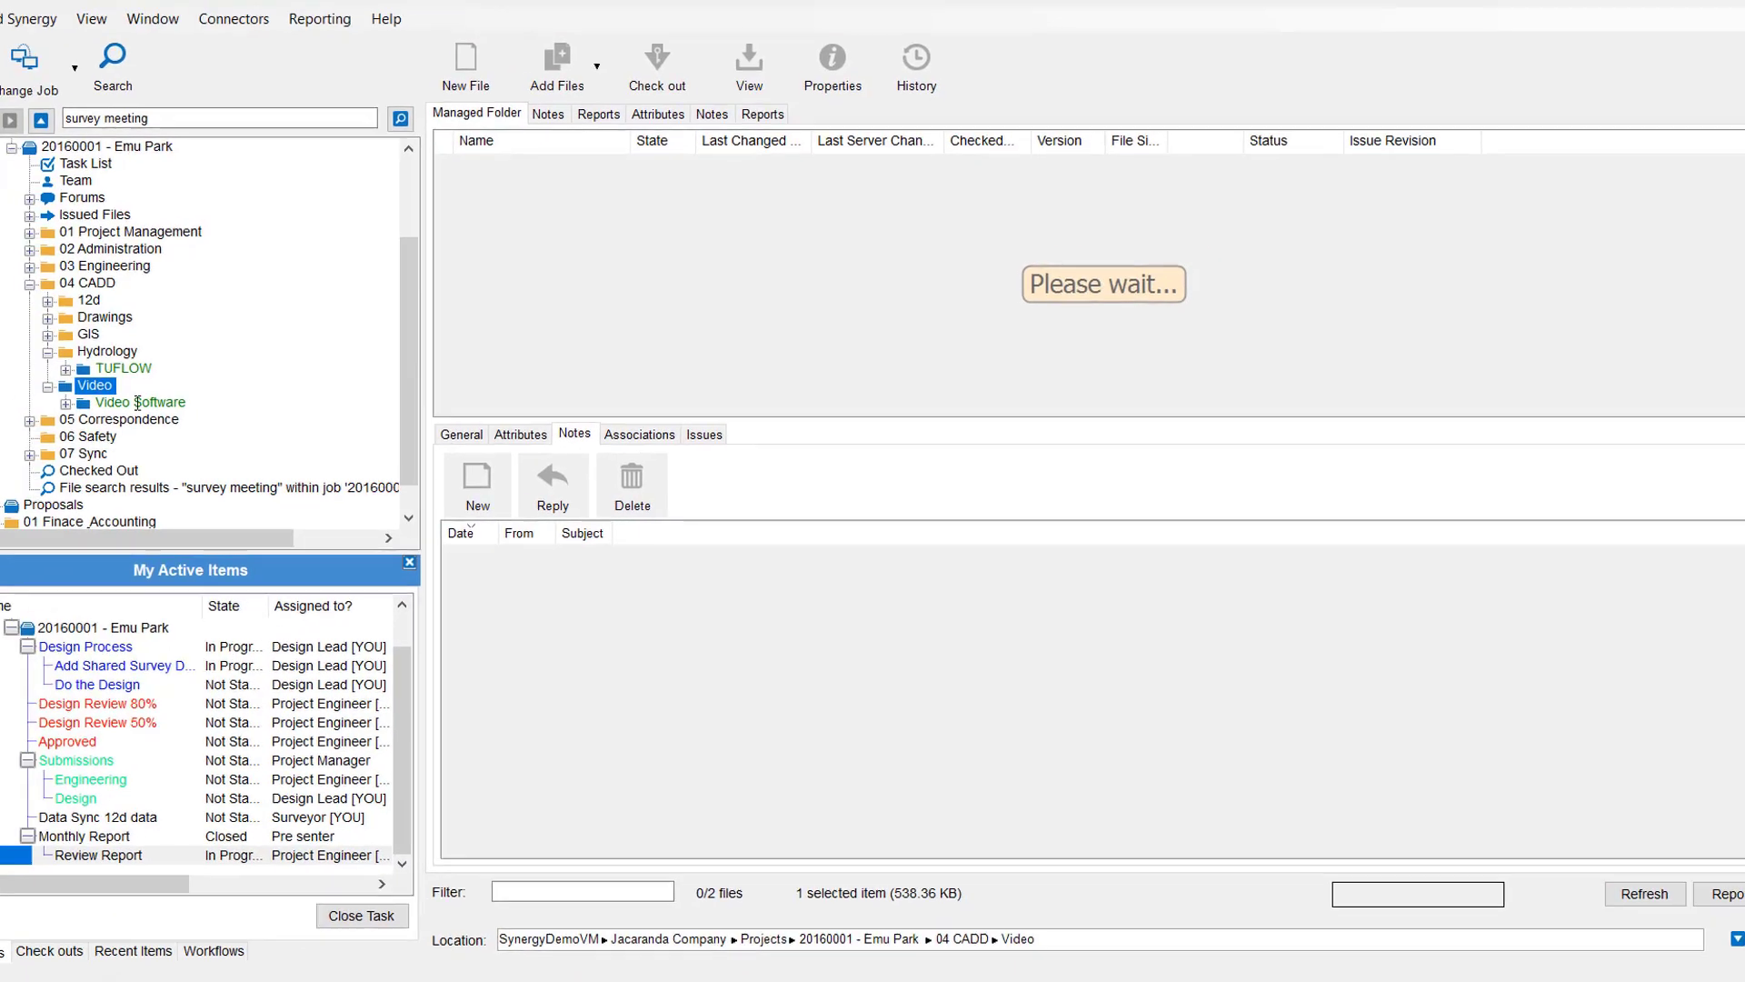